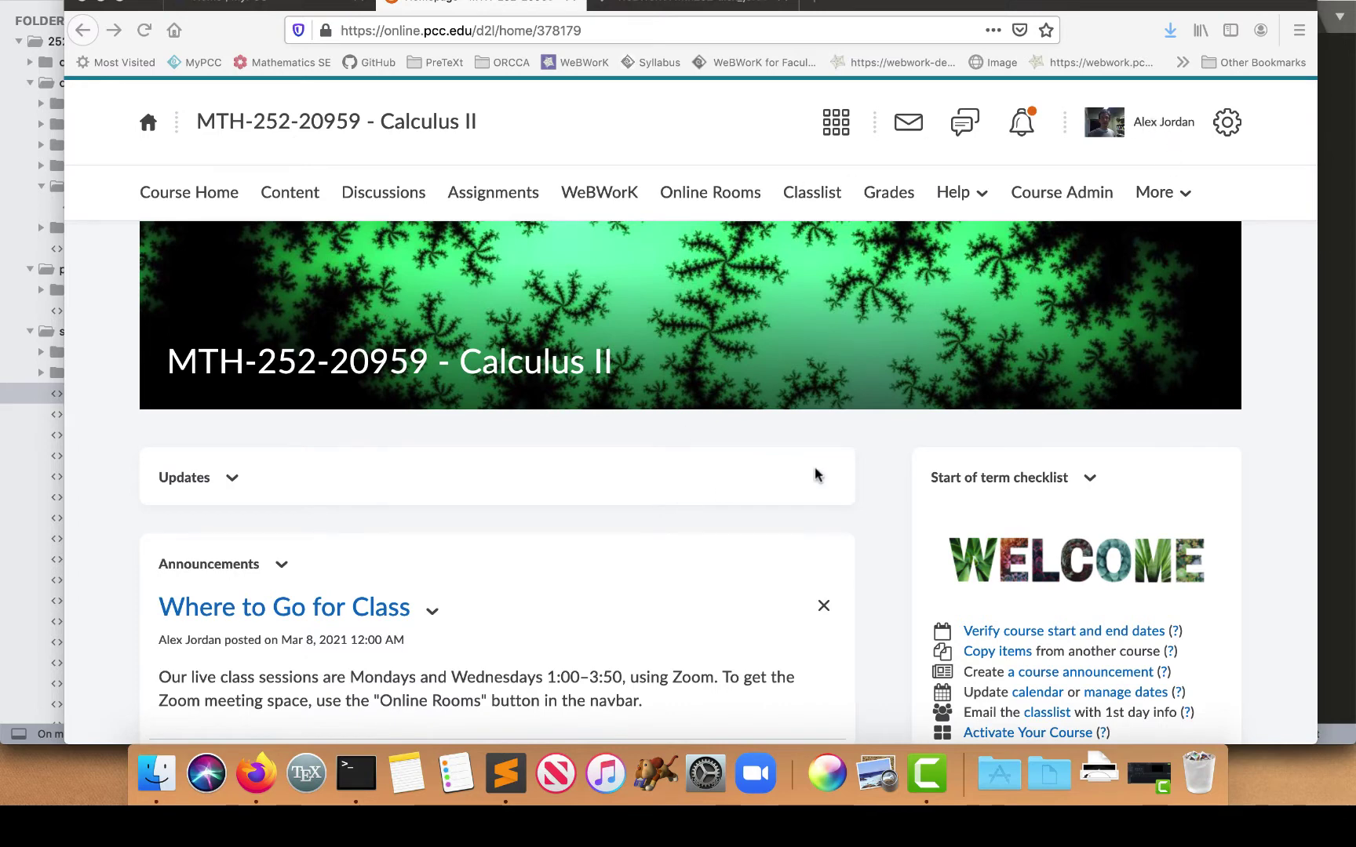
Open the Calculus II course's external learning tool links and review the WeBWorK quiz entries and their URLs
left_click(1097, 202)
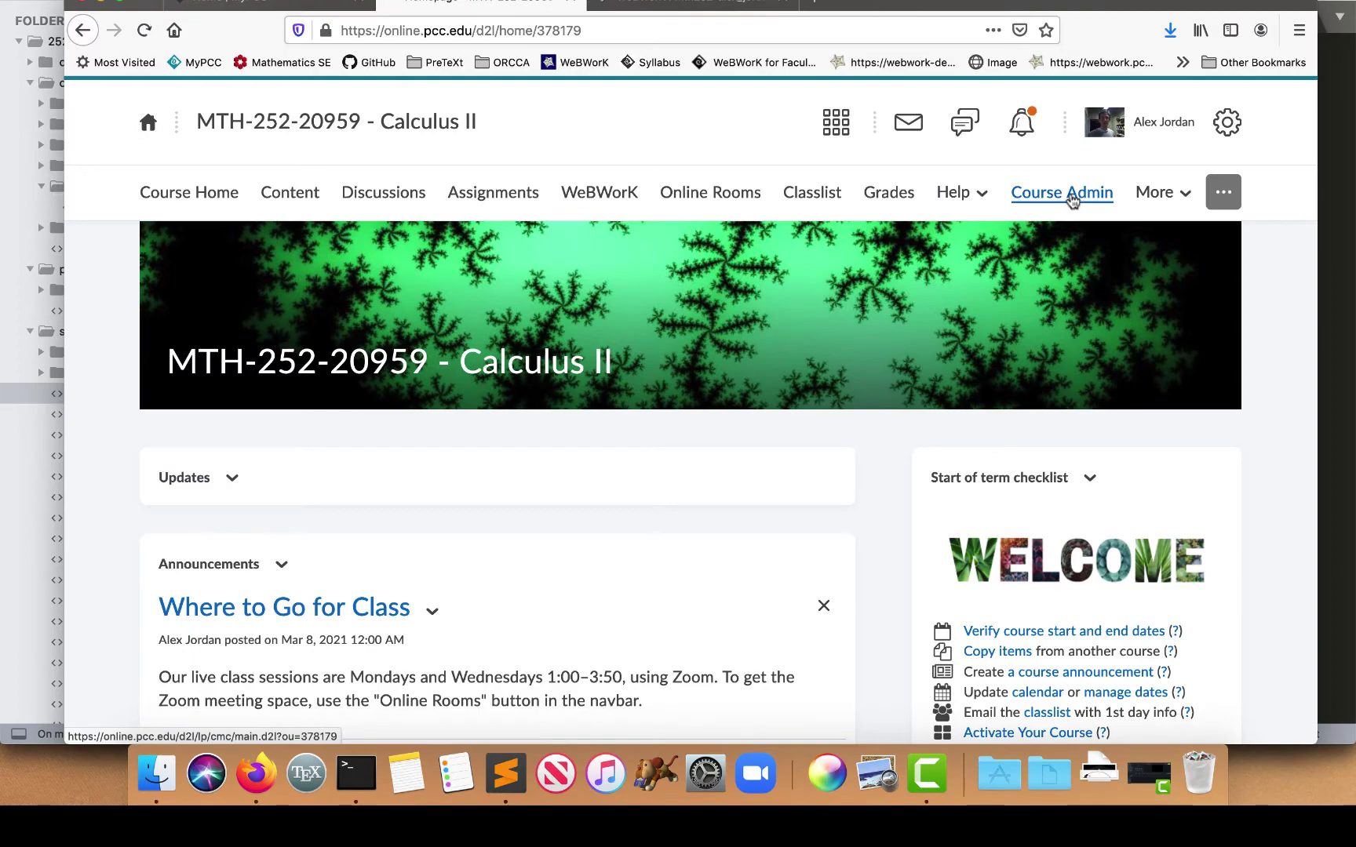
left_click(1072, 202)
left_click(798, 555)
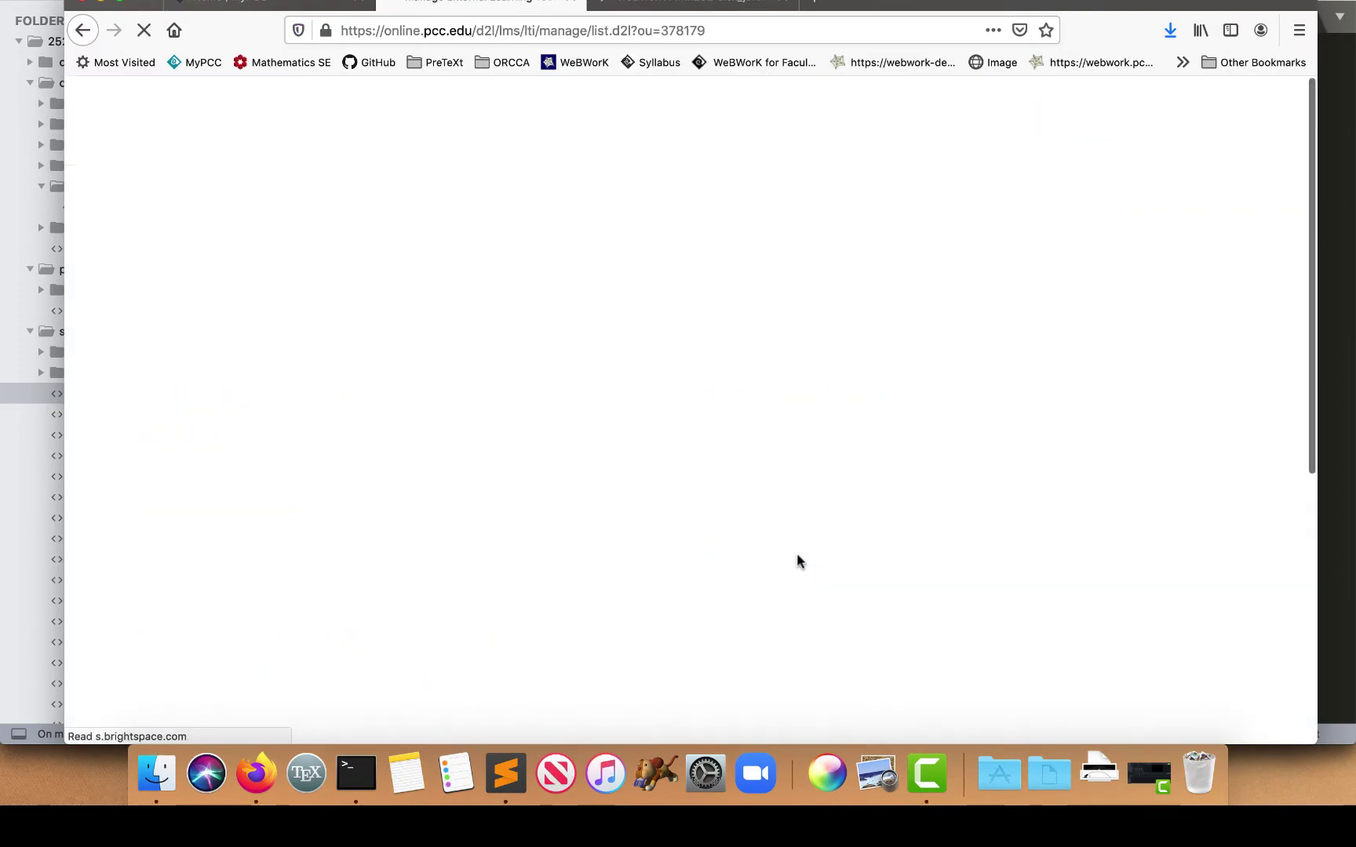
scroll(783, 563, "down", 5)
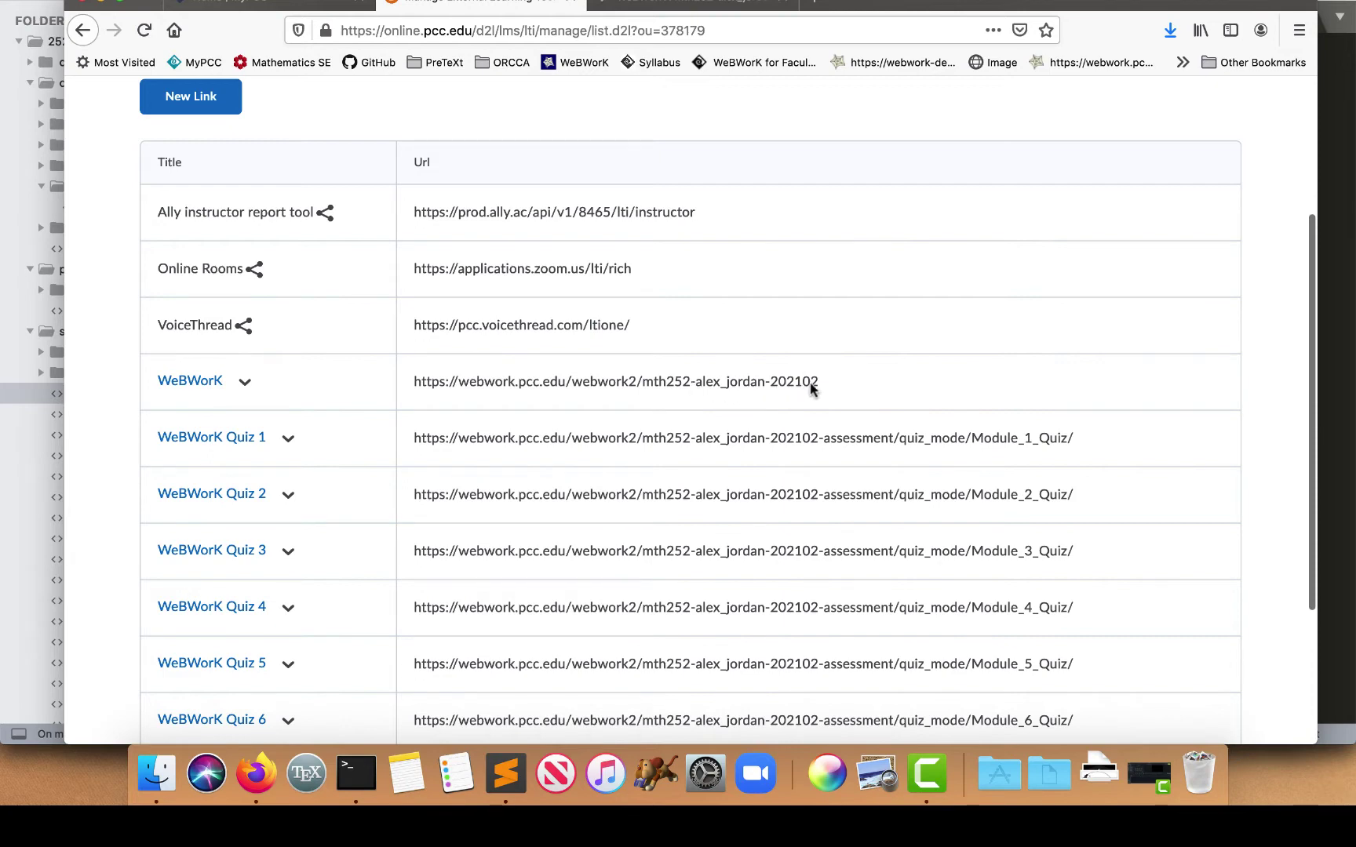
scroll(662, 379, "down", 2)
scroll(842, 349, "down", 2)
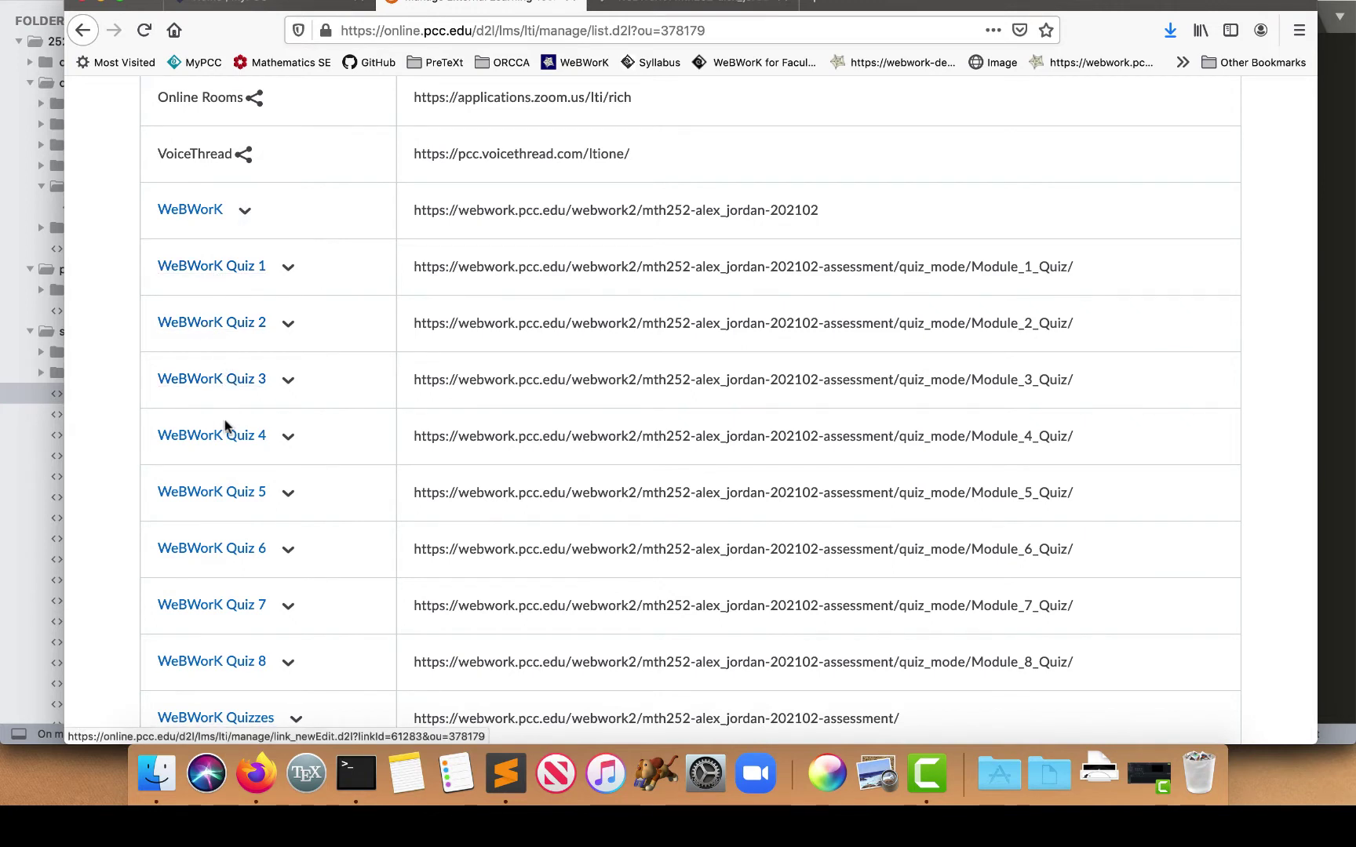
scroll(228, 470, "down", 1)
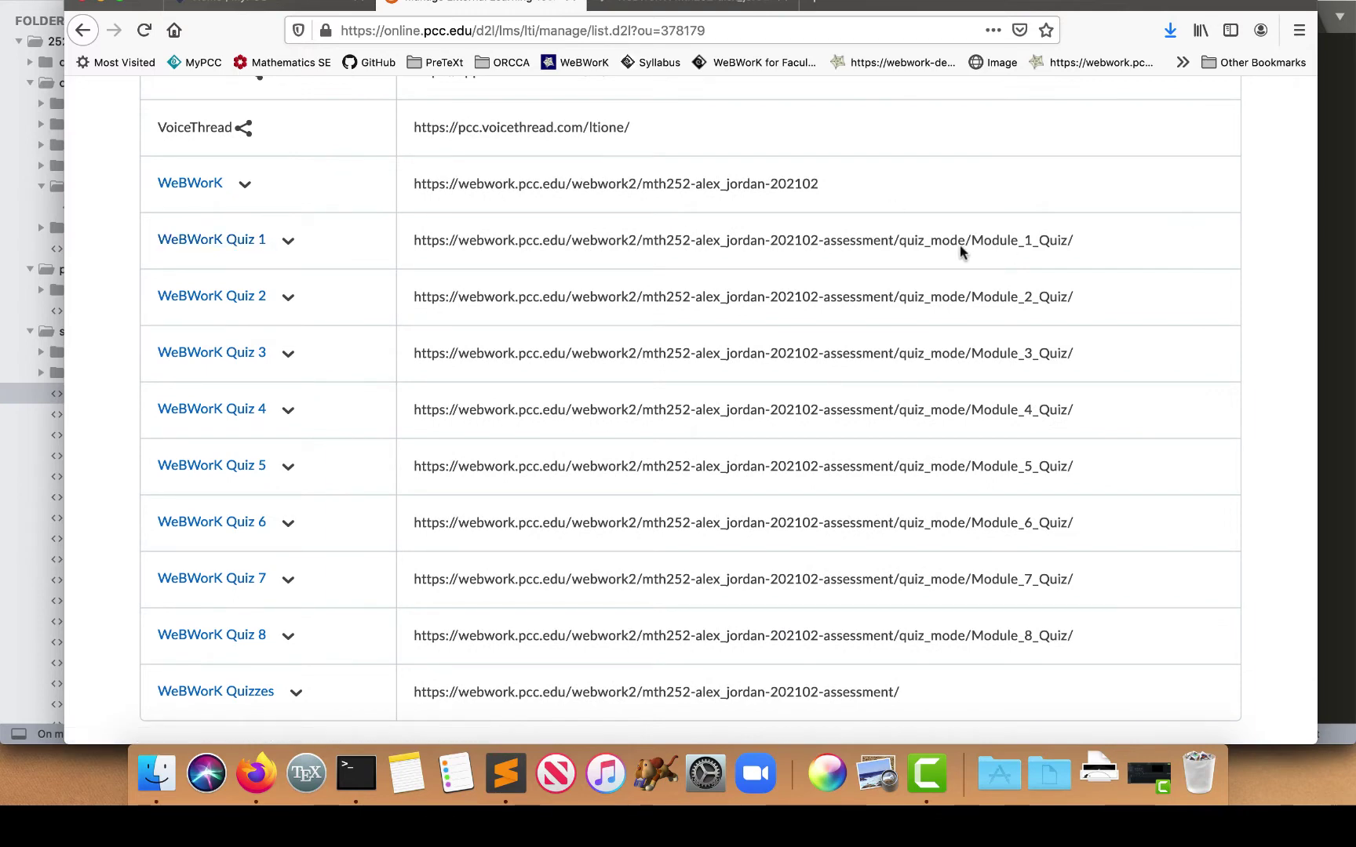
Examine the assessment course name and quiz path in the WeBWorK Quiz 1 URL, and check the assessment course's class list in WeBWorK
left_click_drag(894, 244, 643, 241)
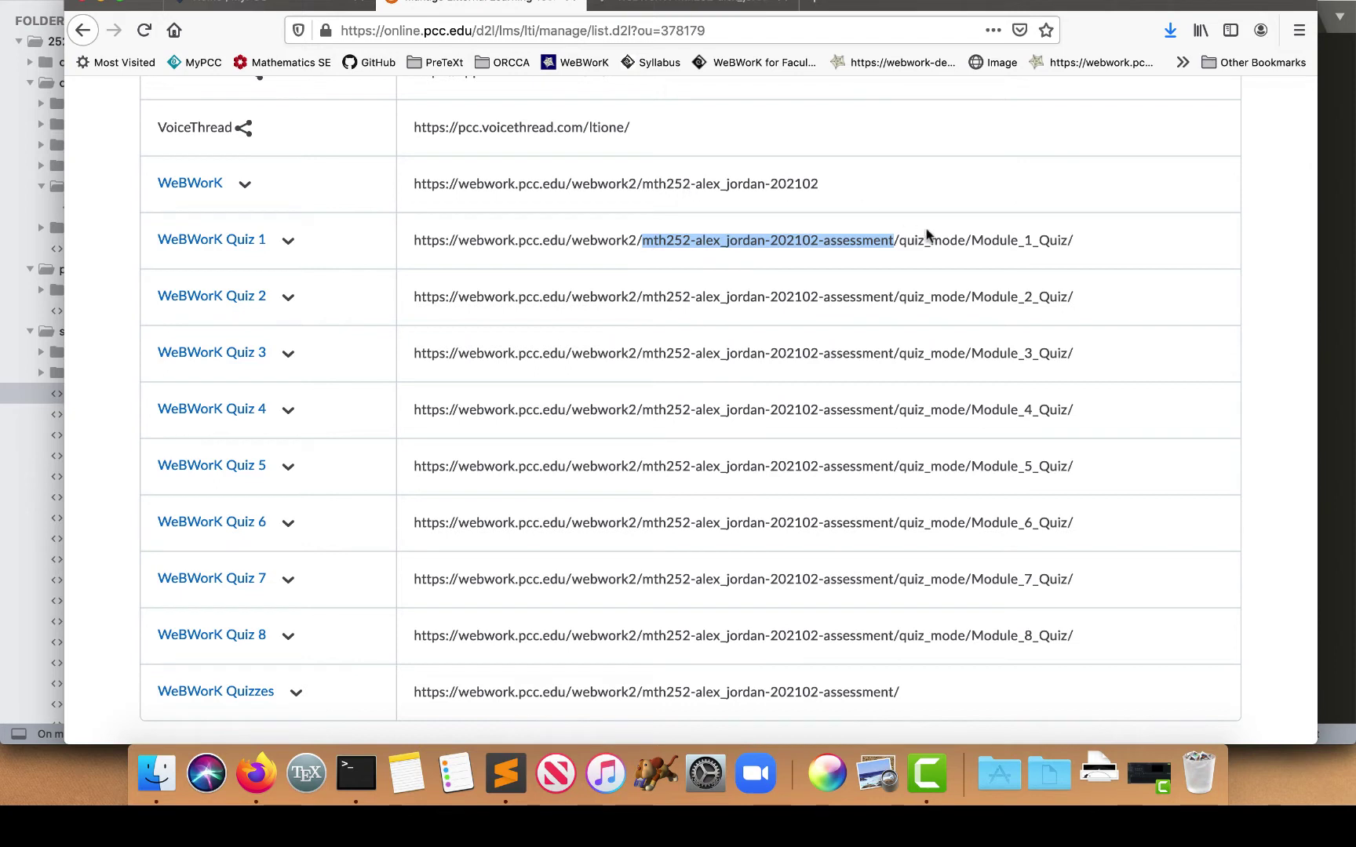
left_click_drag(900, 243, 1031, 243)
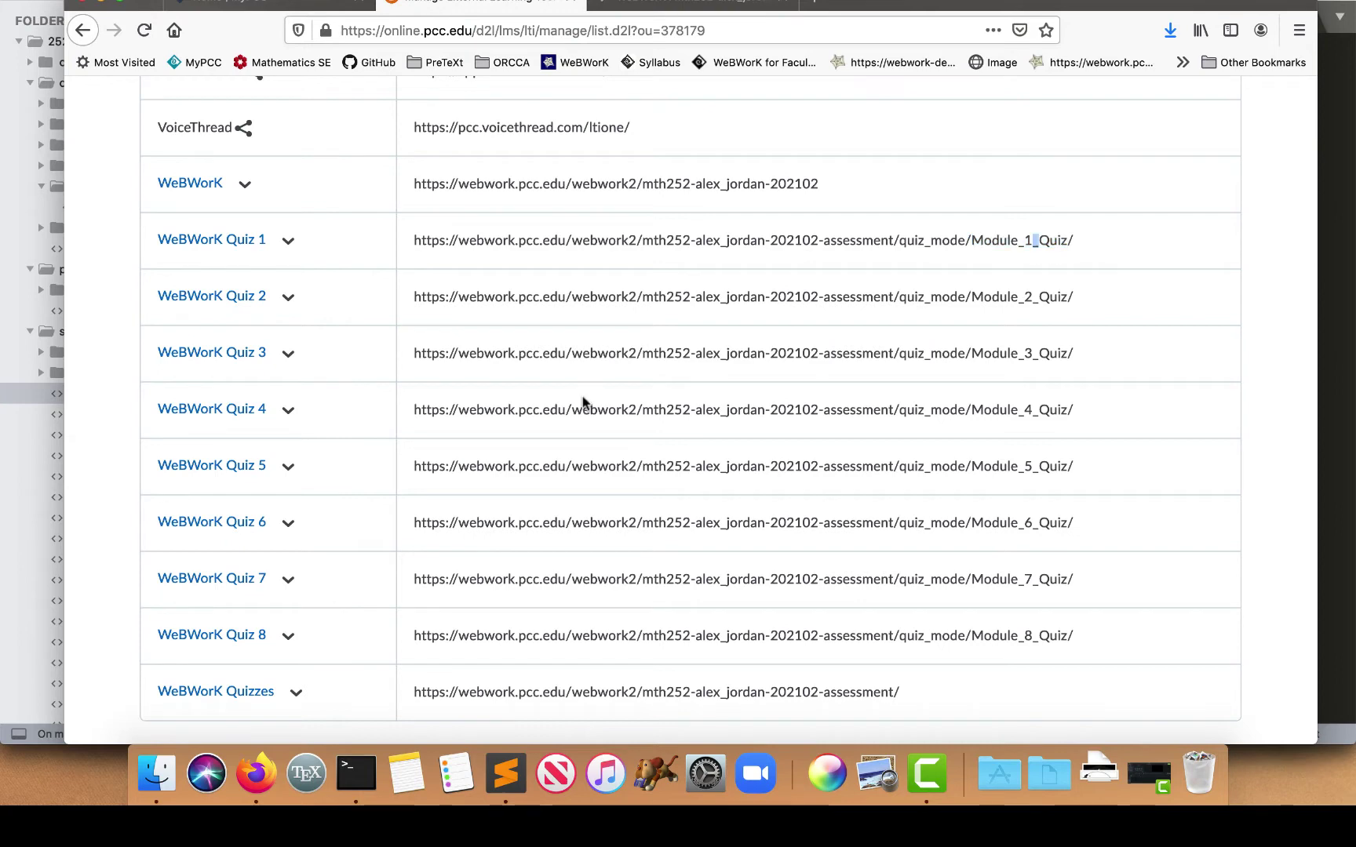
left_click(707, 6)
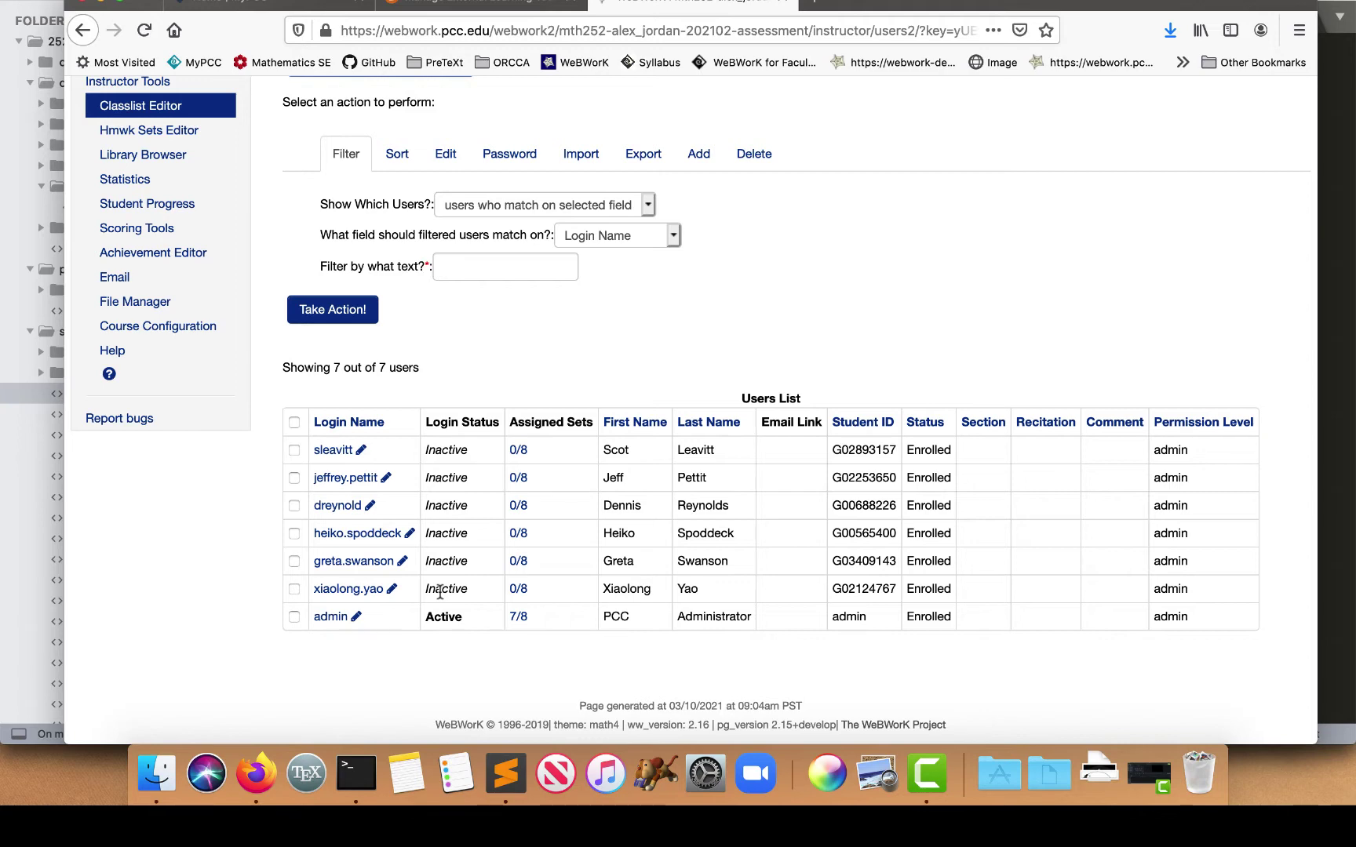
left_click(468, 4)
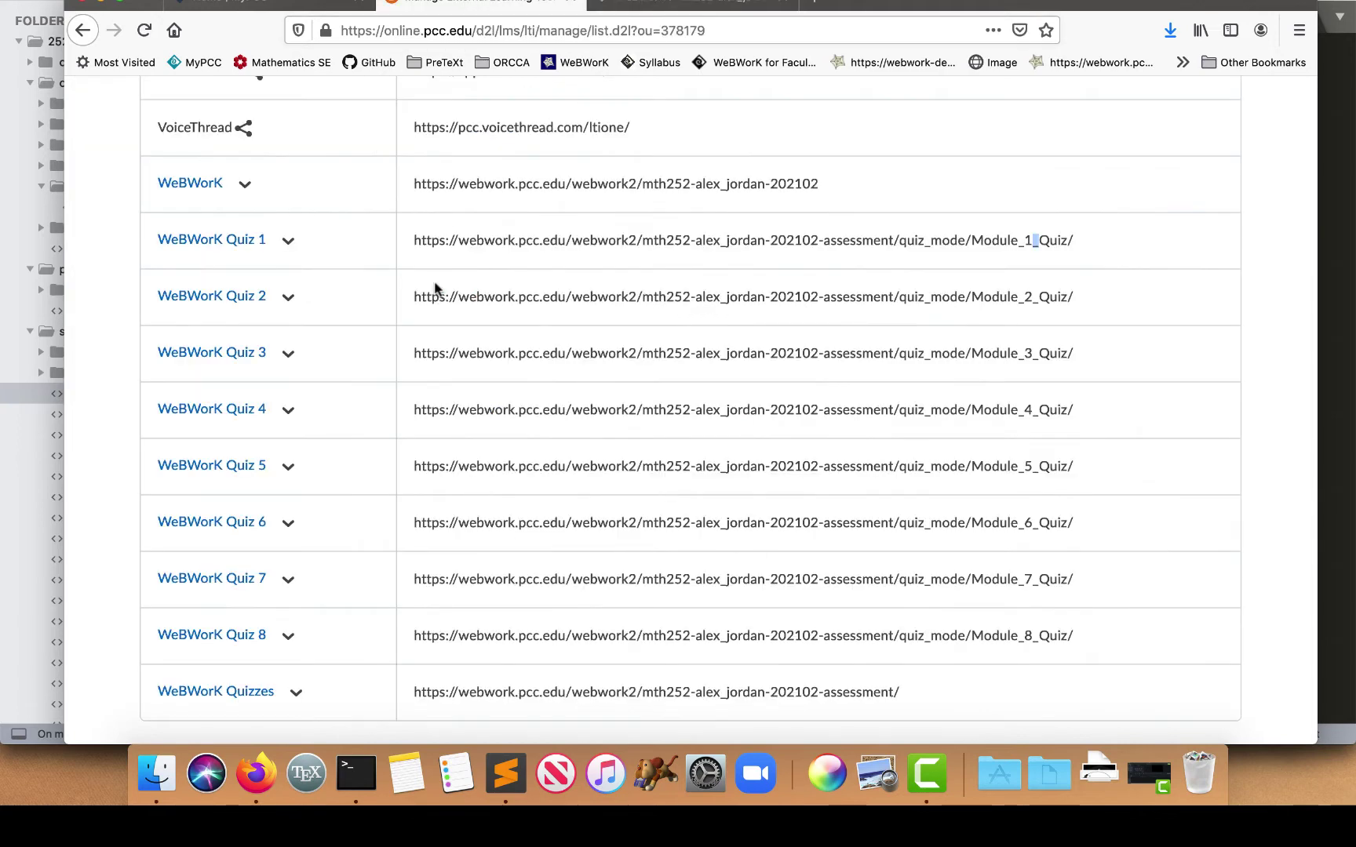
Launch WeBWorK Quiz 1 from the Module 1—Optimization section of the course content
scroll(435, 289, "up", 5)
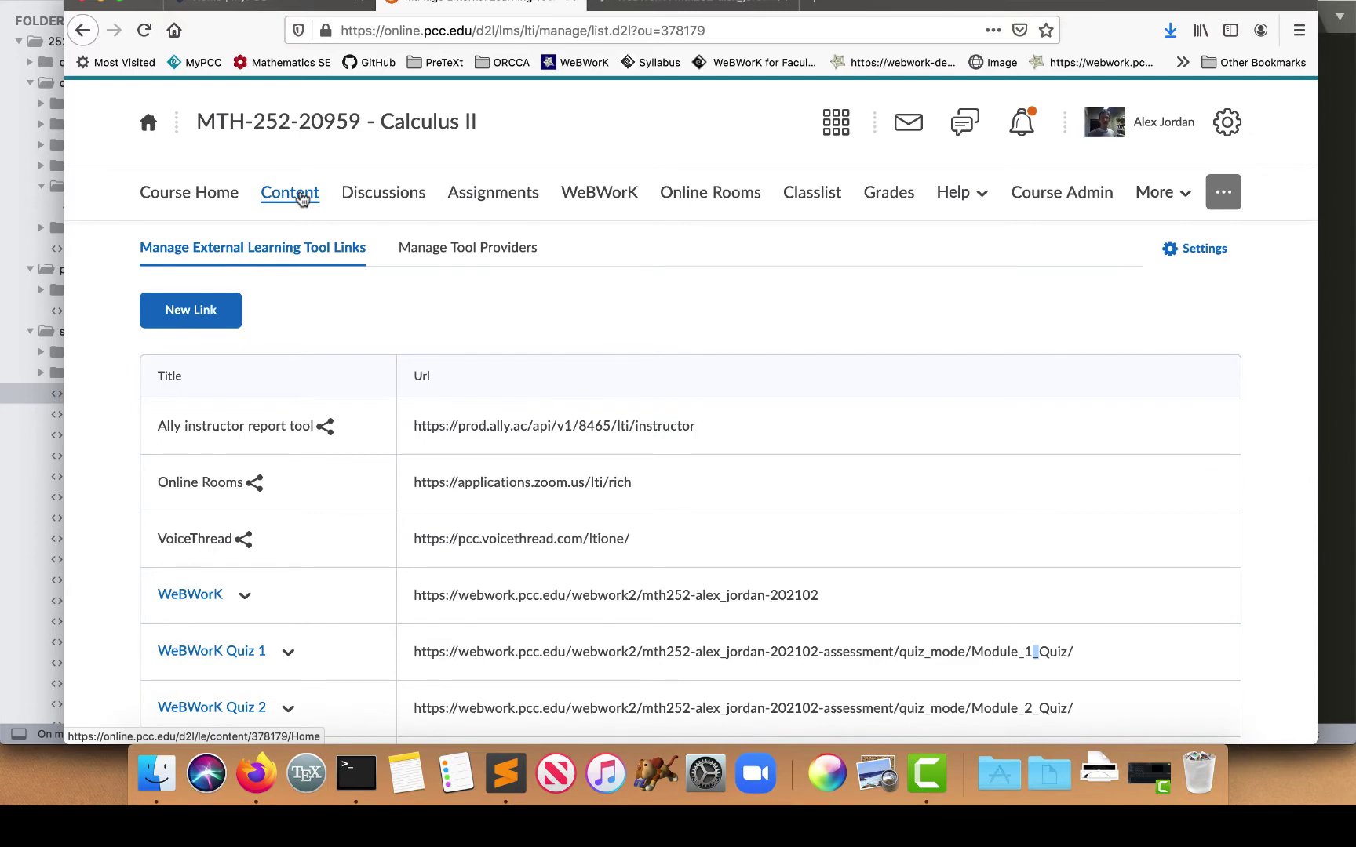
left_click(302, 199)
left_click(207, 623)
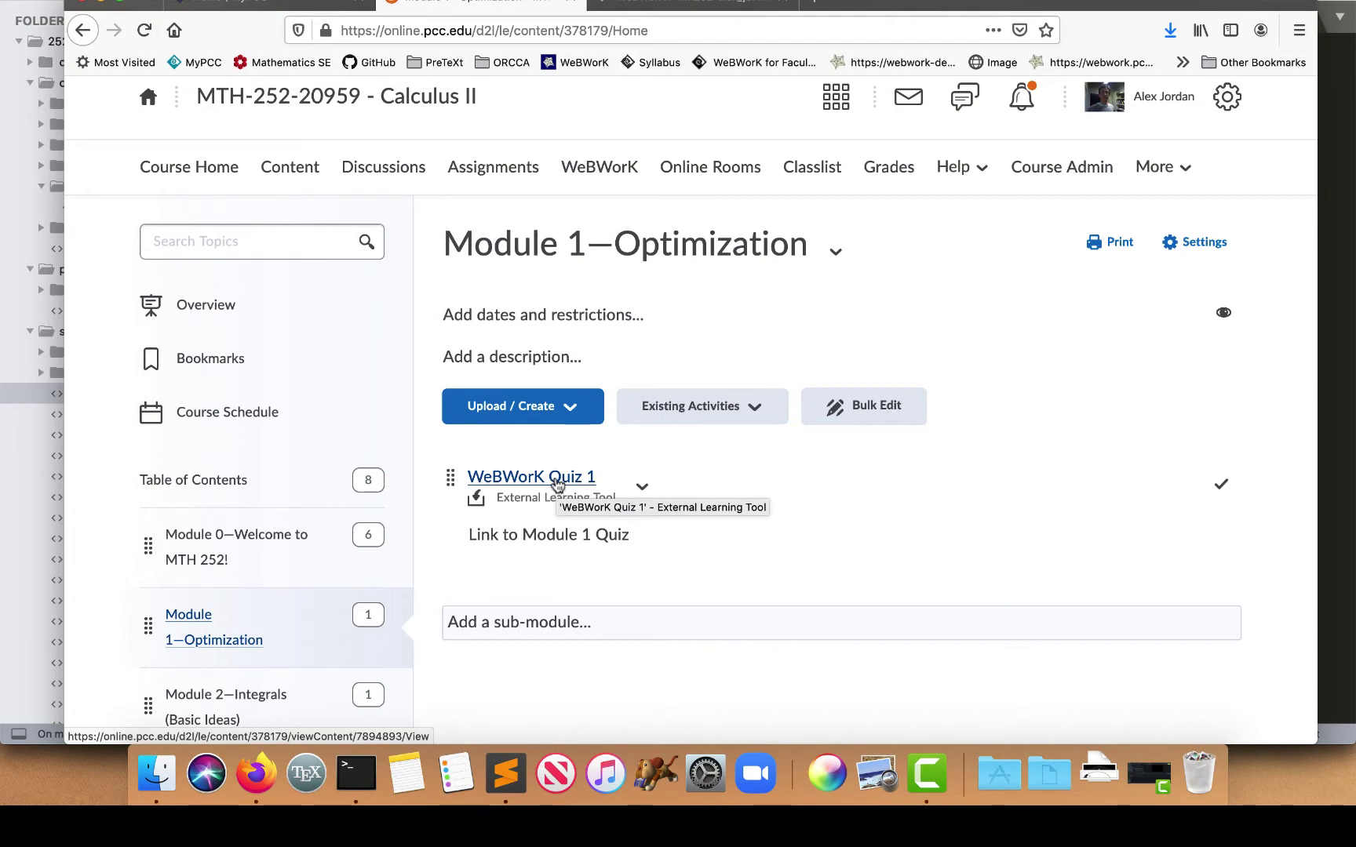
left_click(557, 478)
scroll(576, 539, "down", 3)
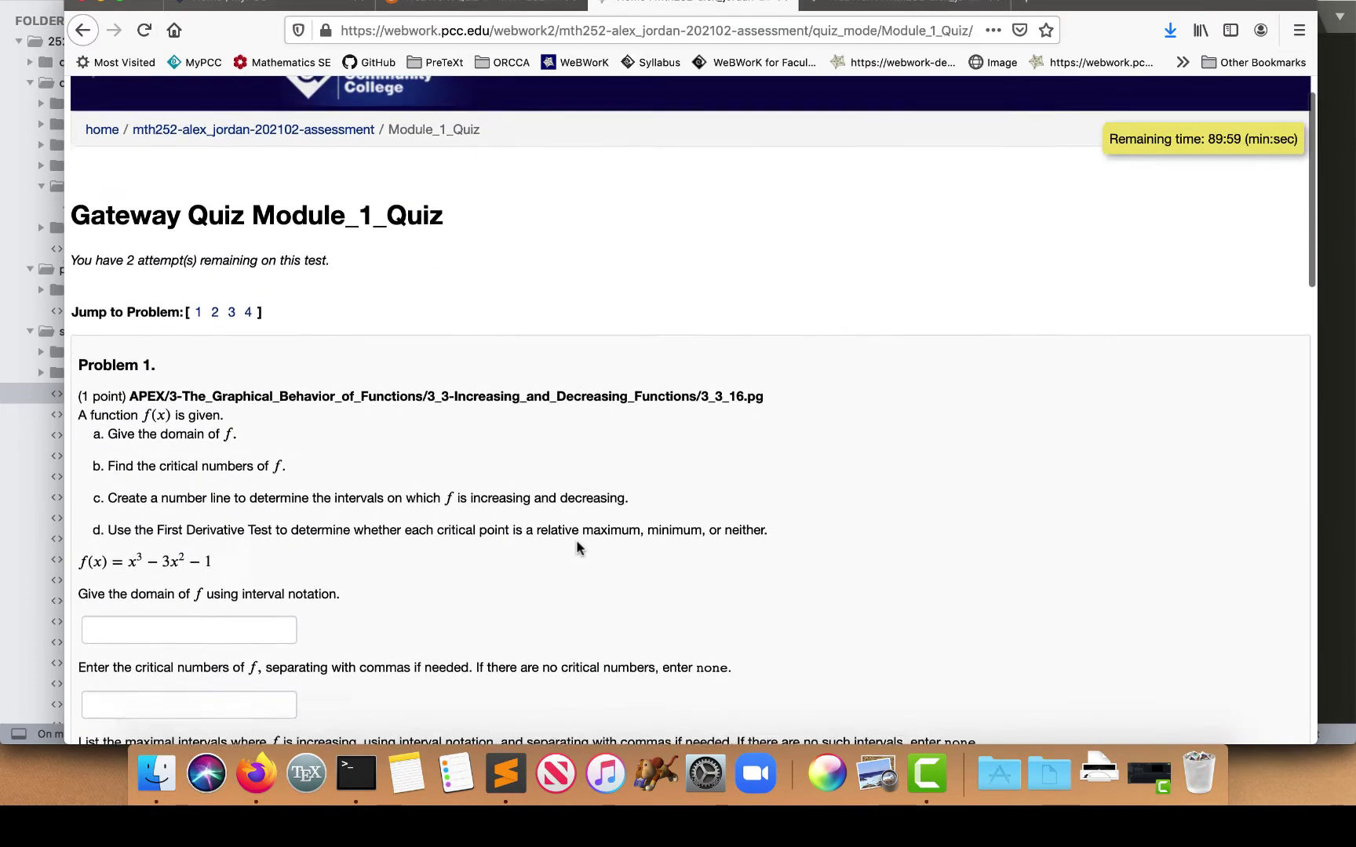
Answer the domain question of Problem 1 with (-inf,inf) and submit the Module 1 quiz for grading
scroll(576, 547, "down", 2)
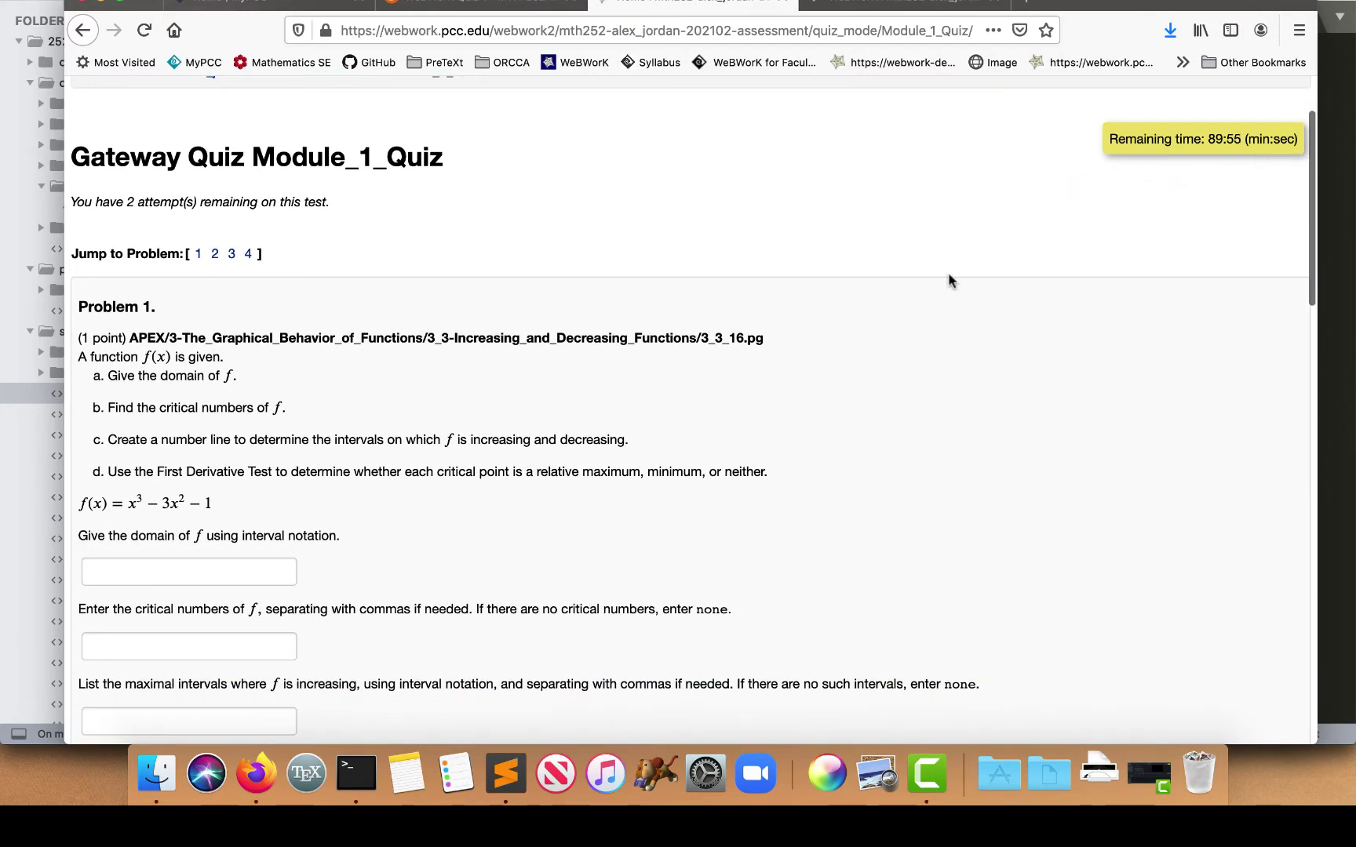
scroll(440, 378, "down", 6)
scroll(440, 381, "up", 2)
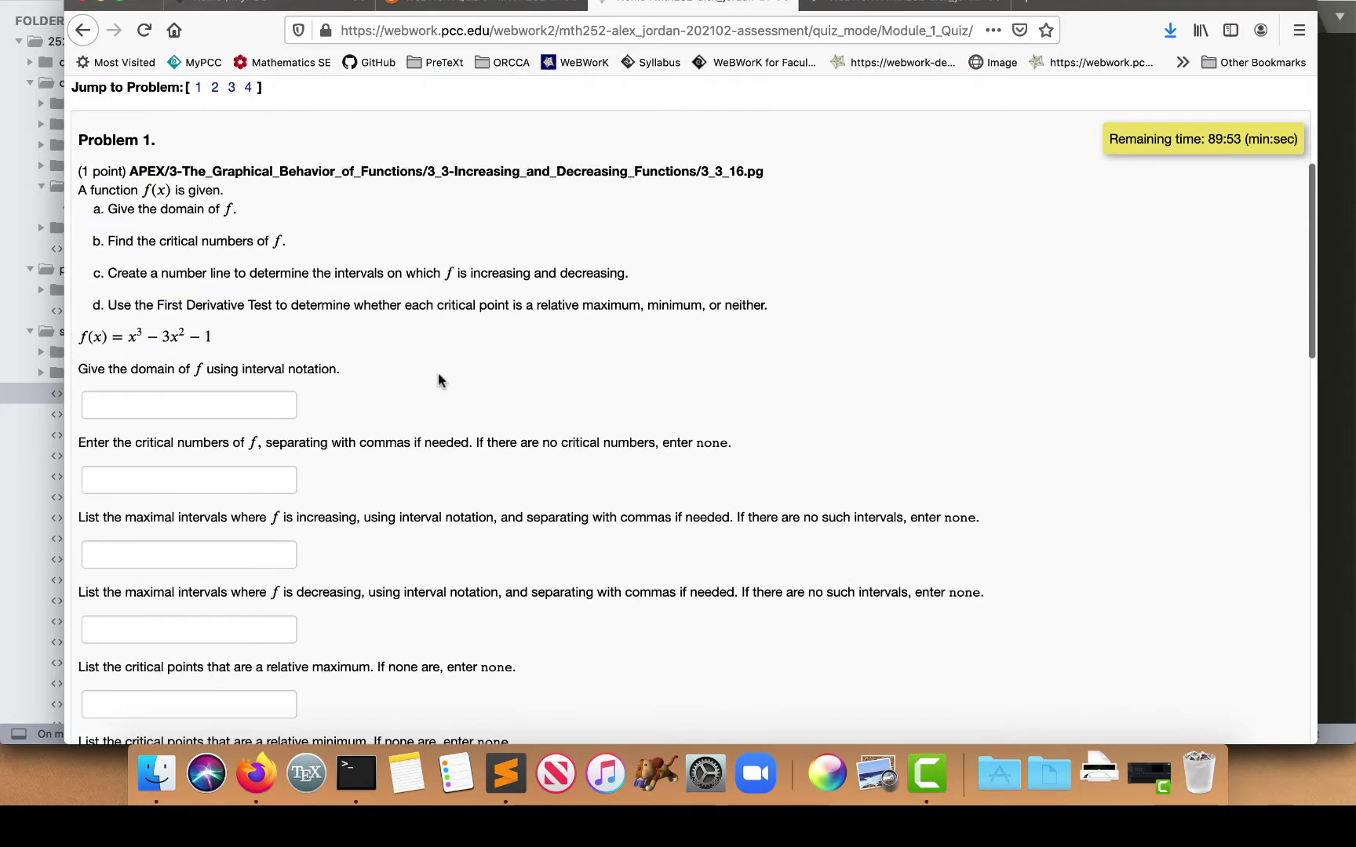
left_click(254, 410)
type("(-in")
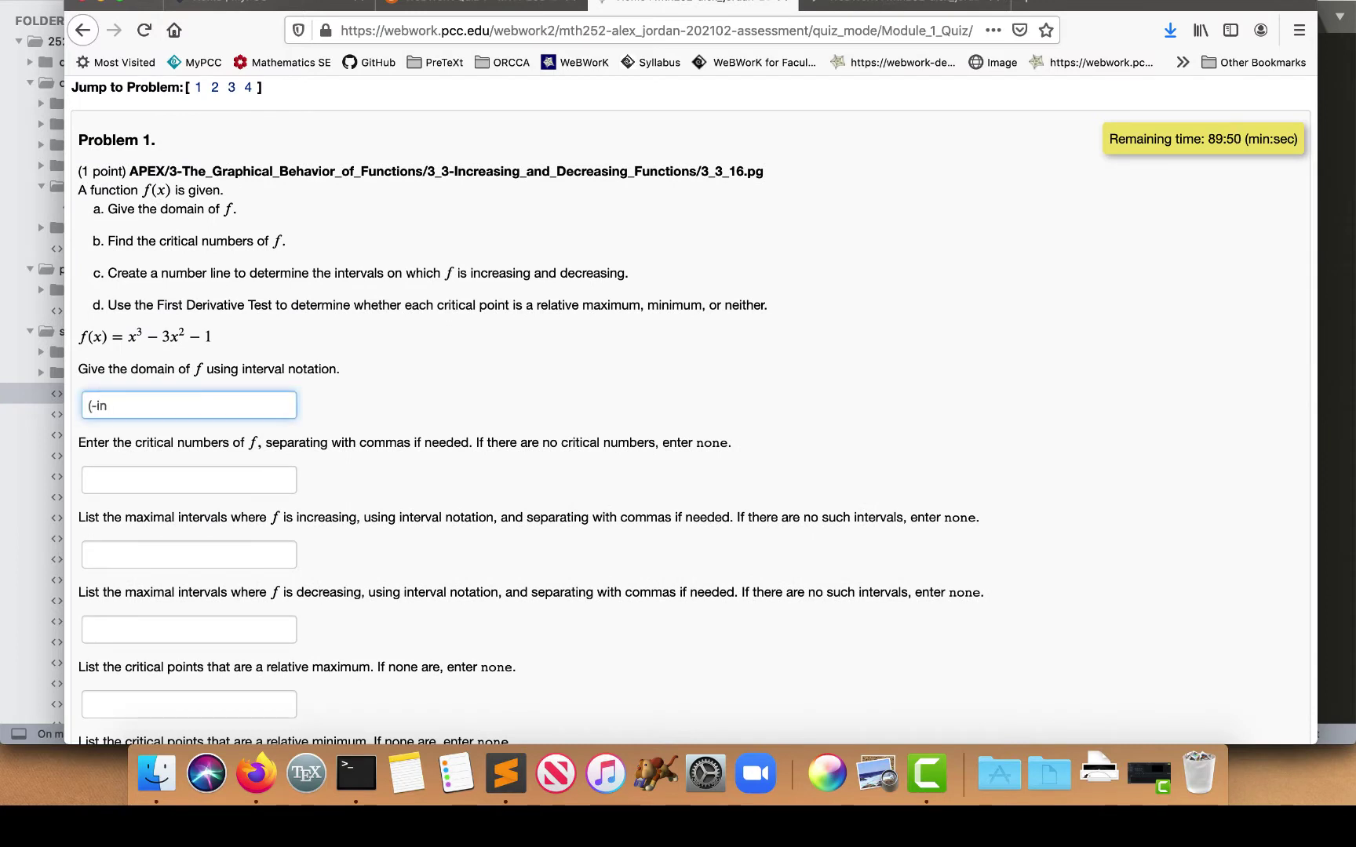
type("f,inf")
scroll(475, 437, "down", 20)
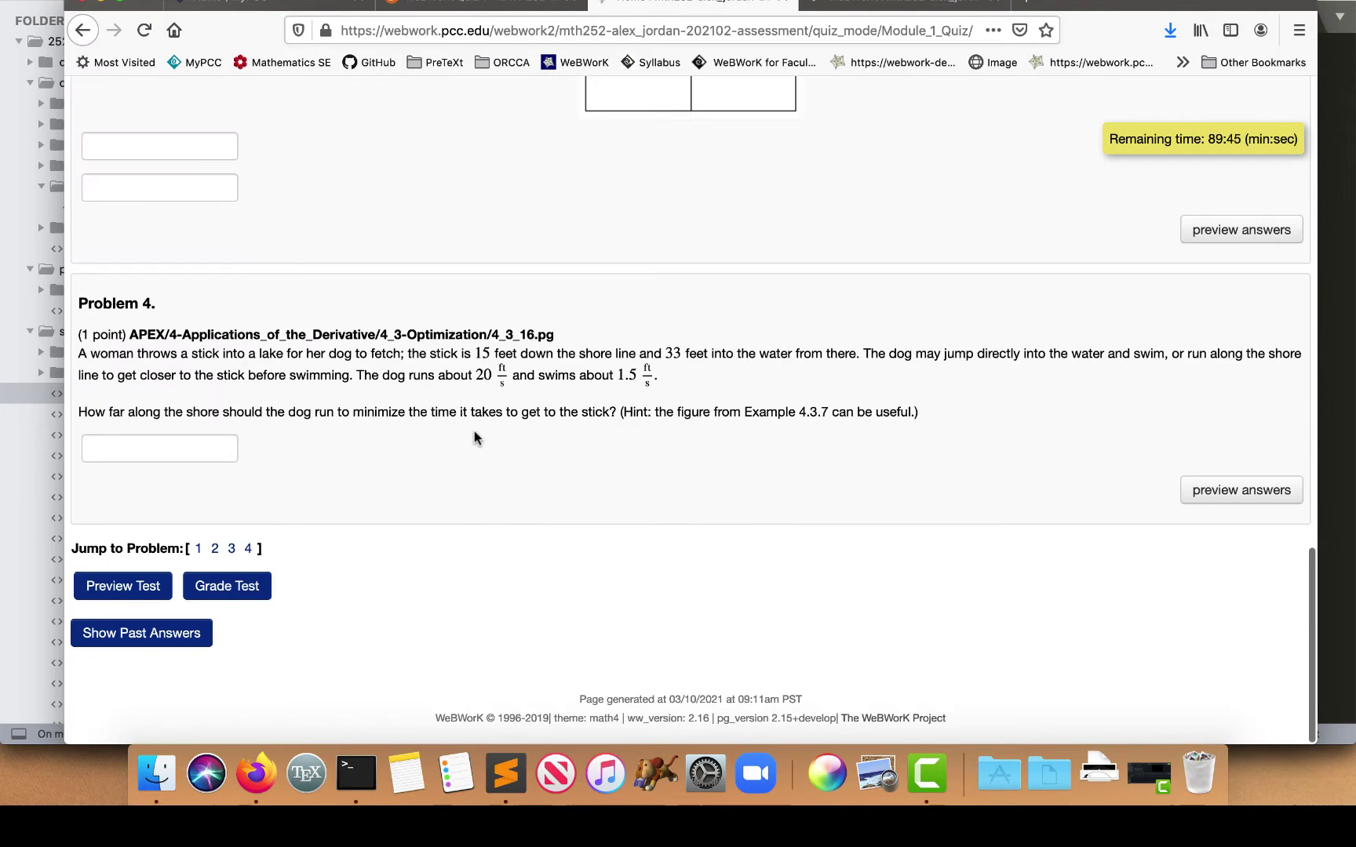
left_click(252, 596)
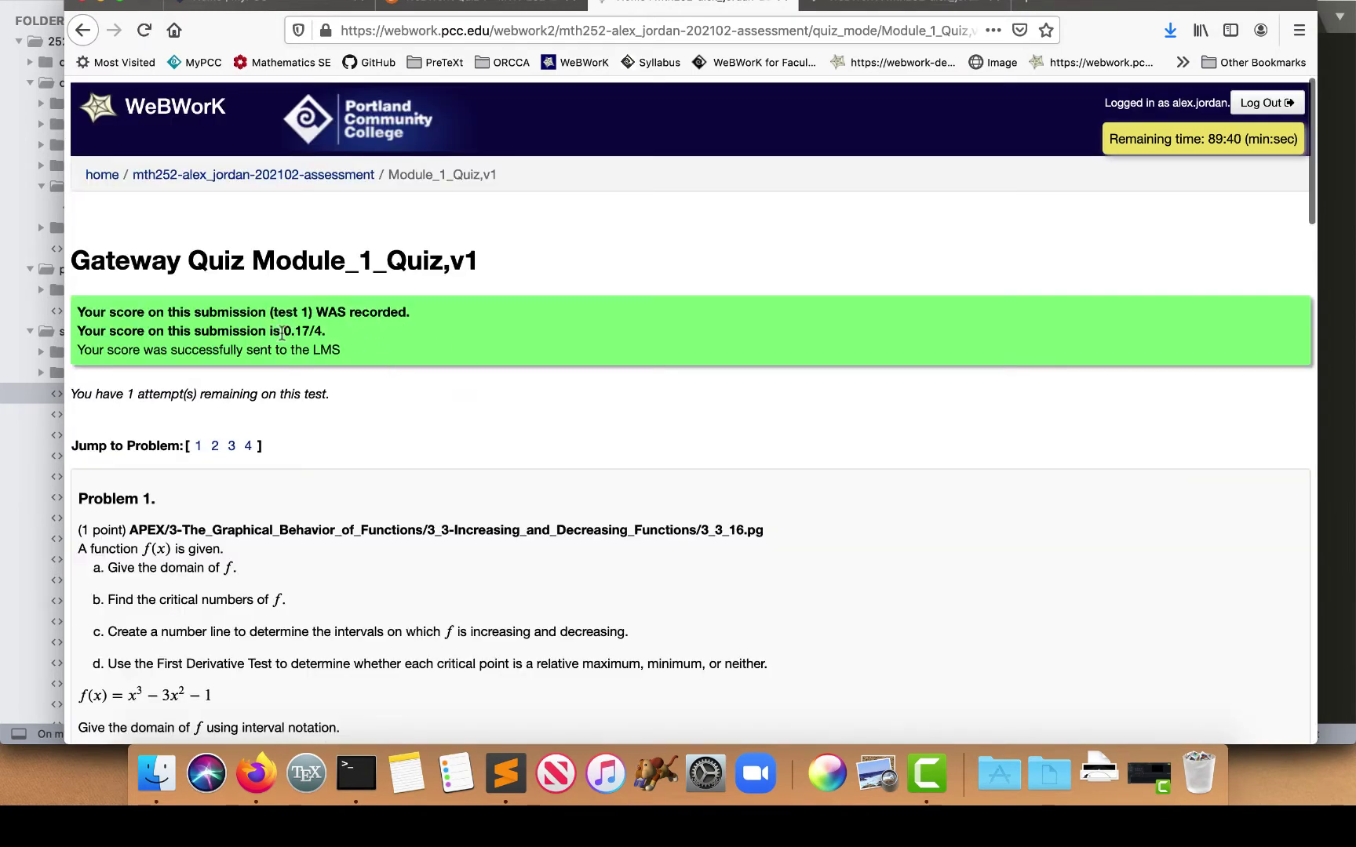
Return to the assessment course's homework sets and examine the status of each module quiz and the submitted Module 1 version
left_click(333, 182)
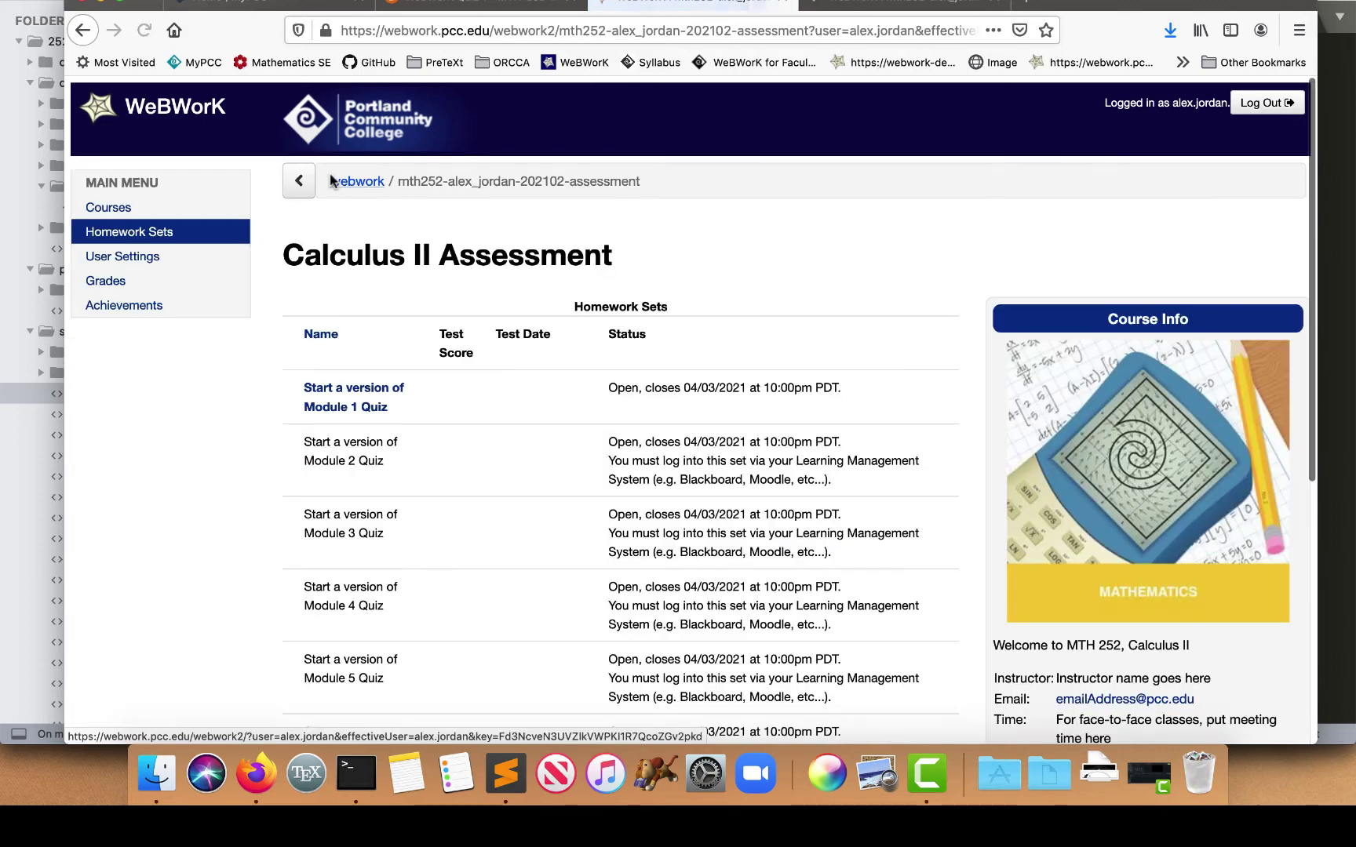
scroll(804, 565, "down", 4)
scroll(627, 392, "down", 1)
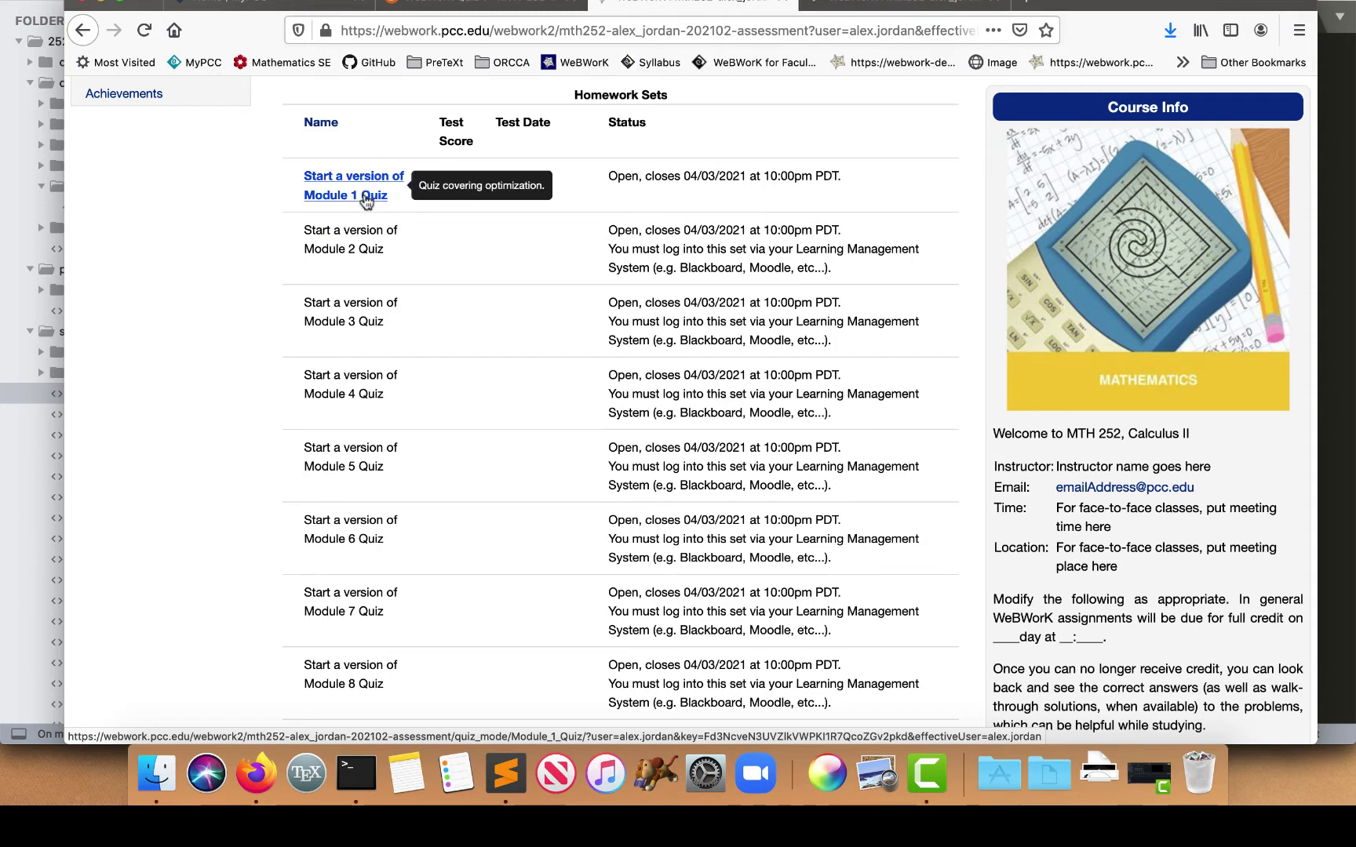
scroll(367, 337, "down", 5)
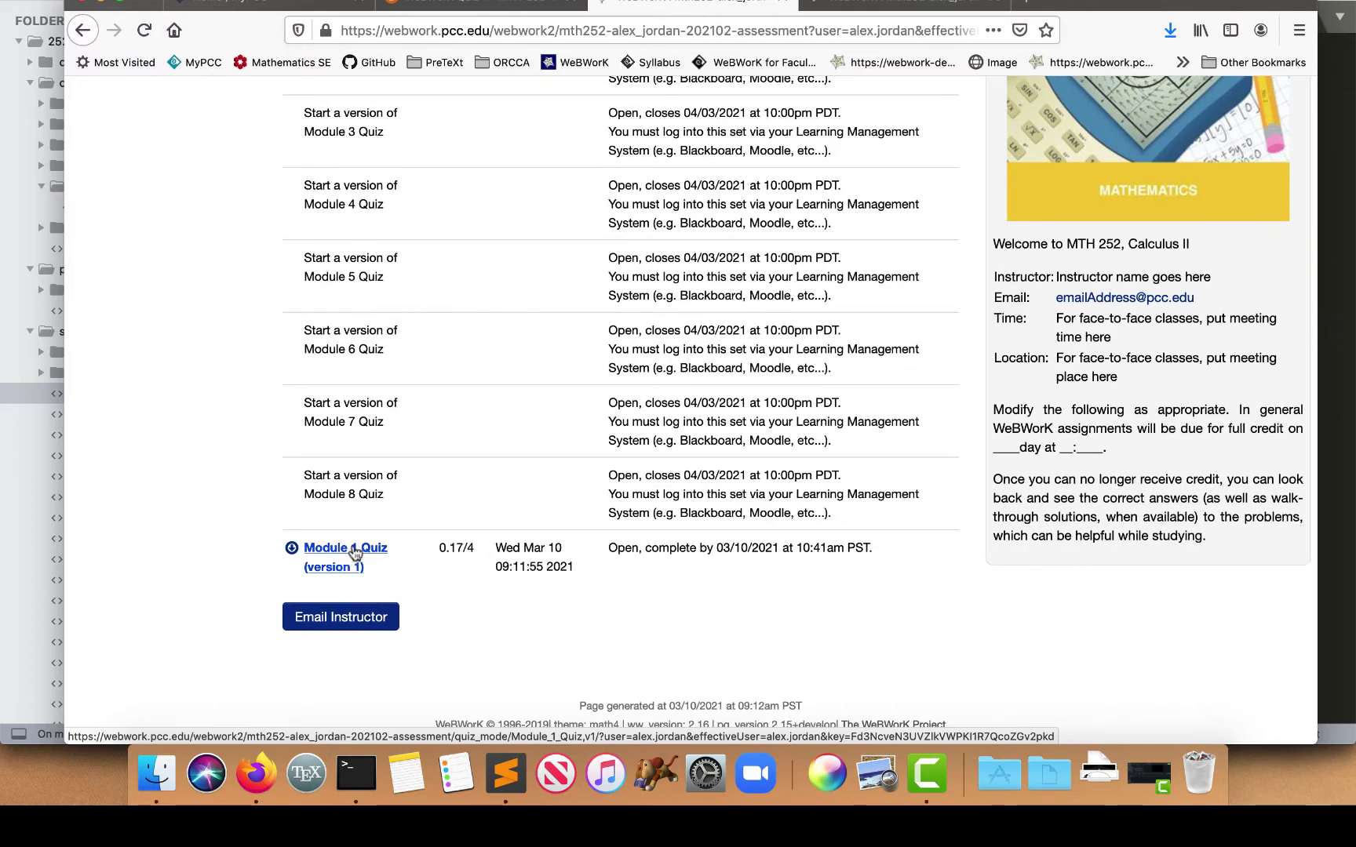
scroll(356, 553, "up", 5)
scroll(369, 427, "down", 1)
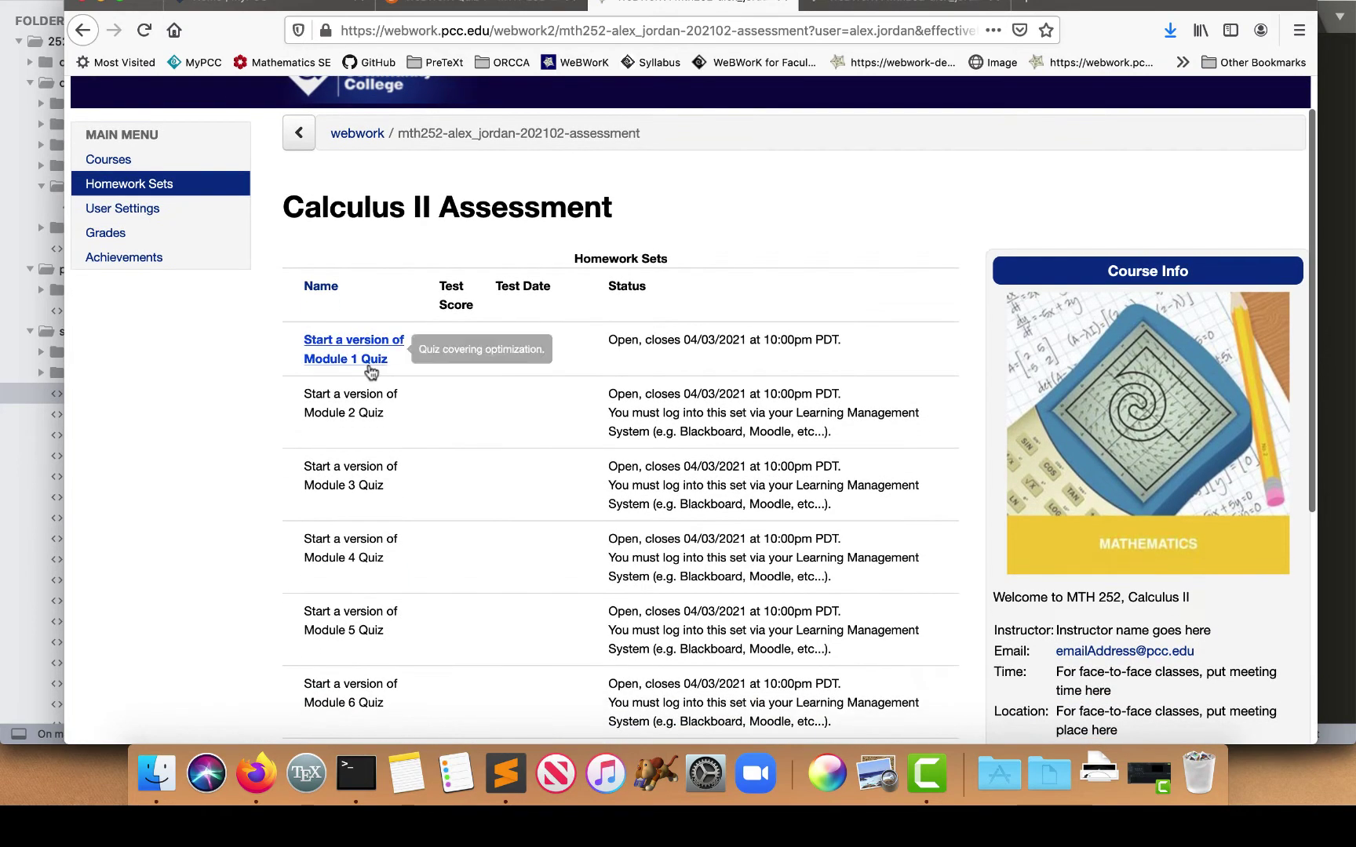
scroll(369, 494, "down", 3)
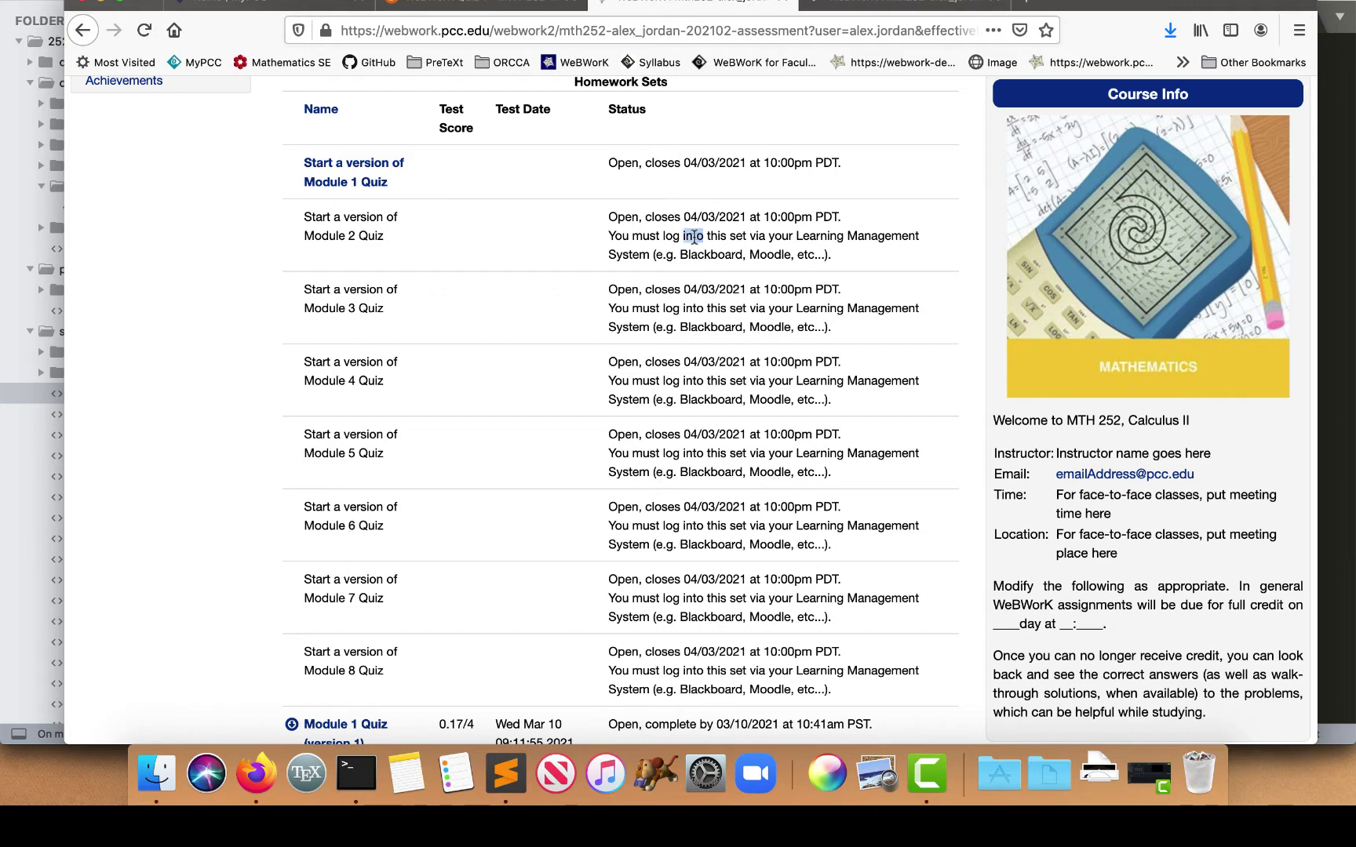
Switch back to the D2L course and launch WeBWorK Quiz 2 from Module 2—Integrals (Basic Ideas)
left_click(480, 4)
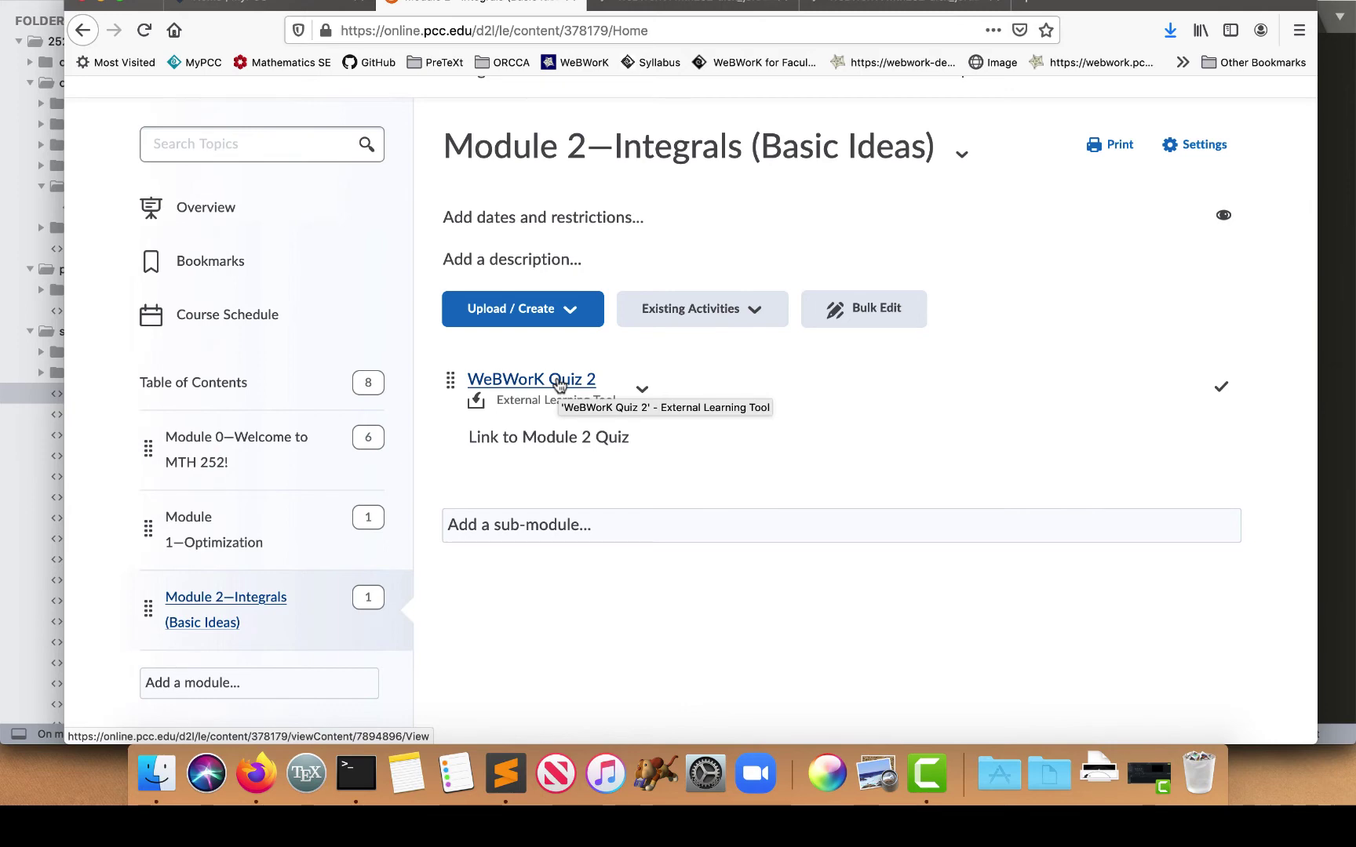
left_click(558, 383)
scroll(691, 578, "down", 1)
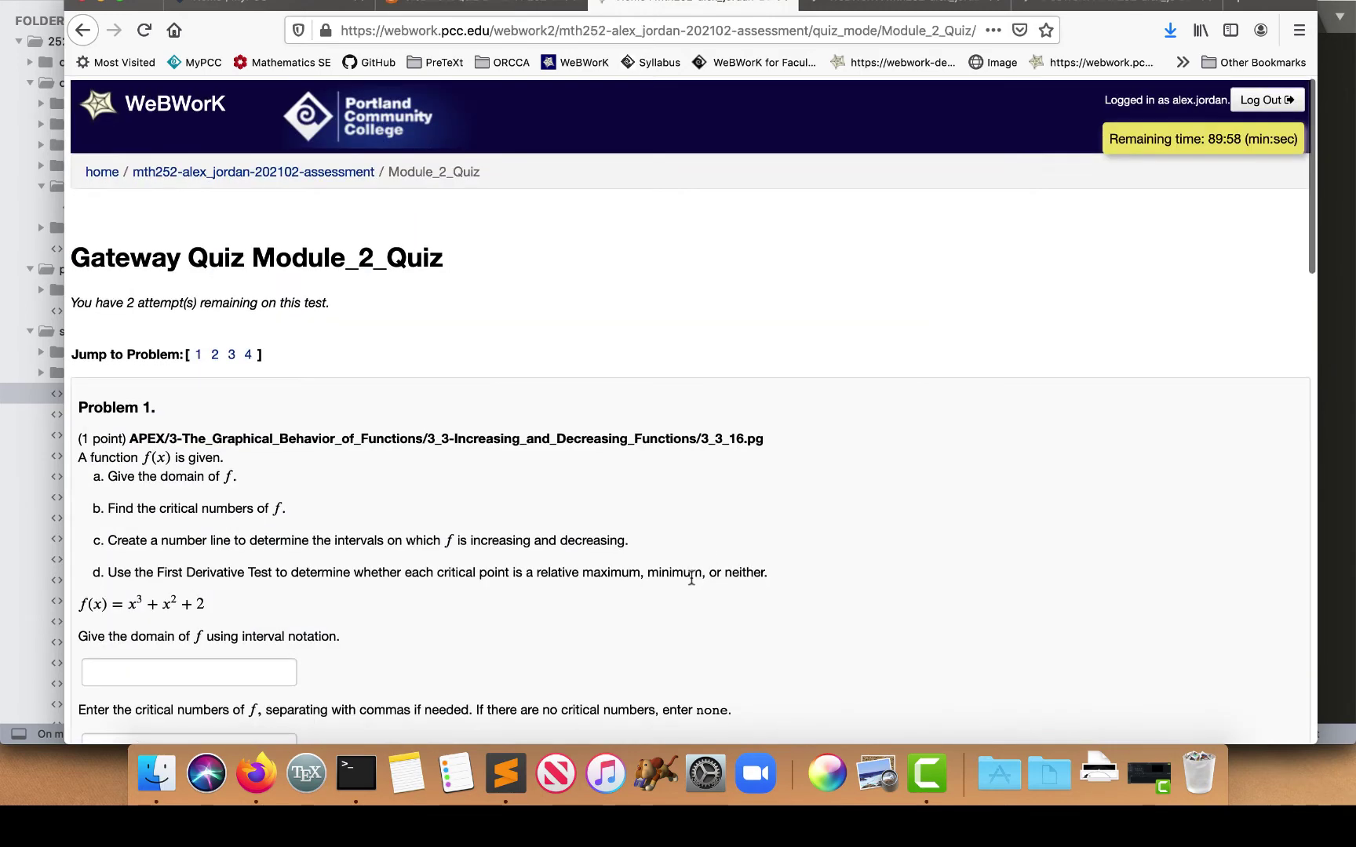
scroll(324, 516, "down", 3)
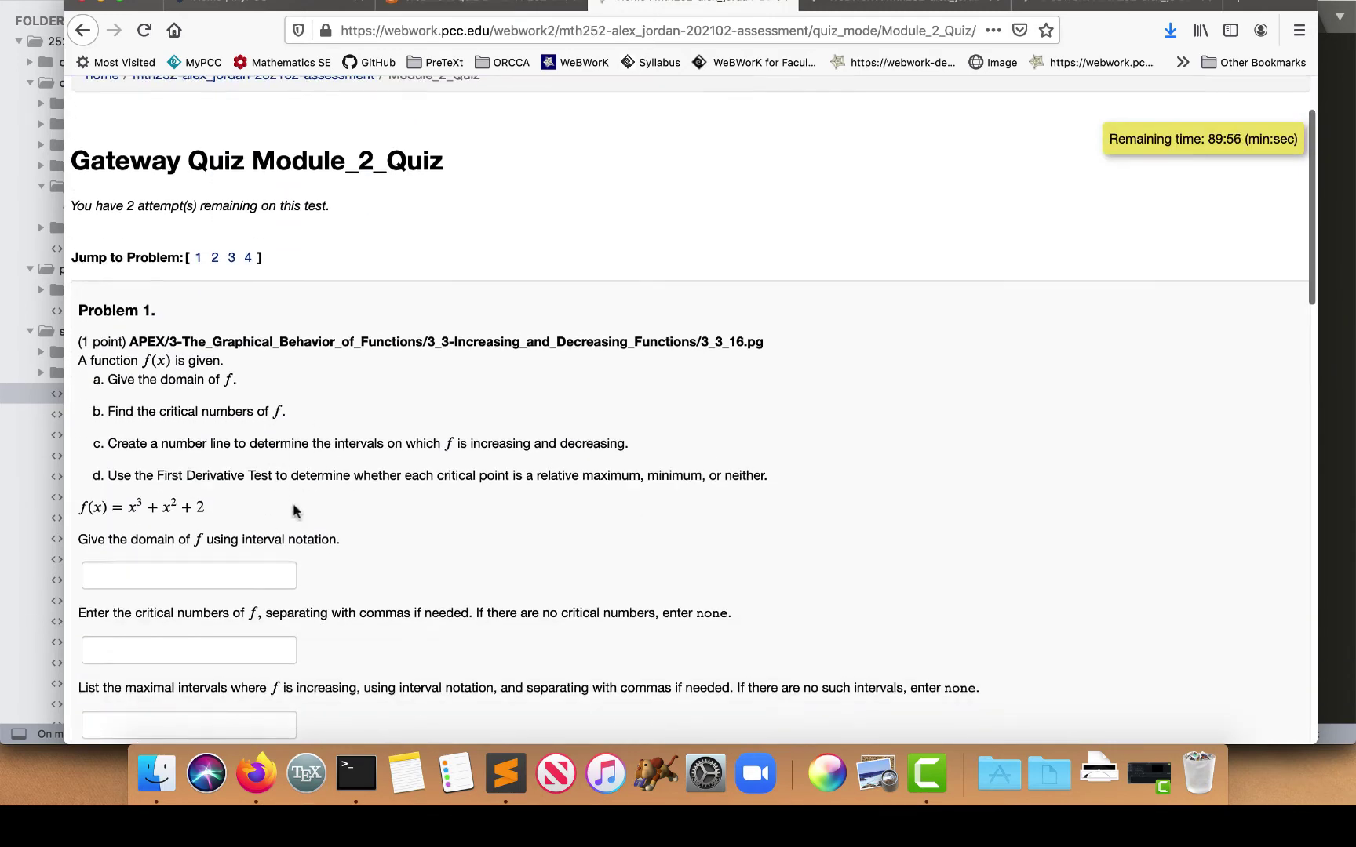
scroll(313, 455, "up", 3)
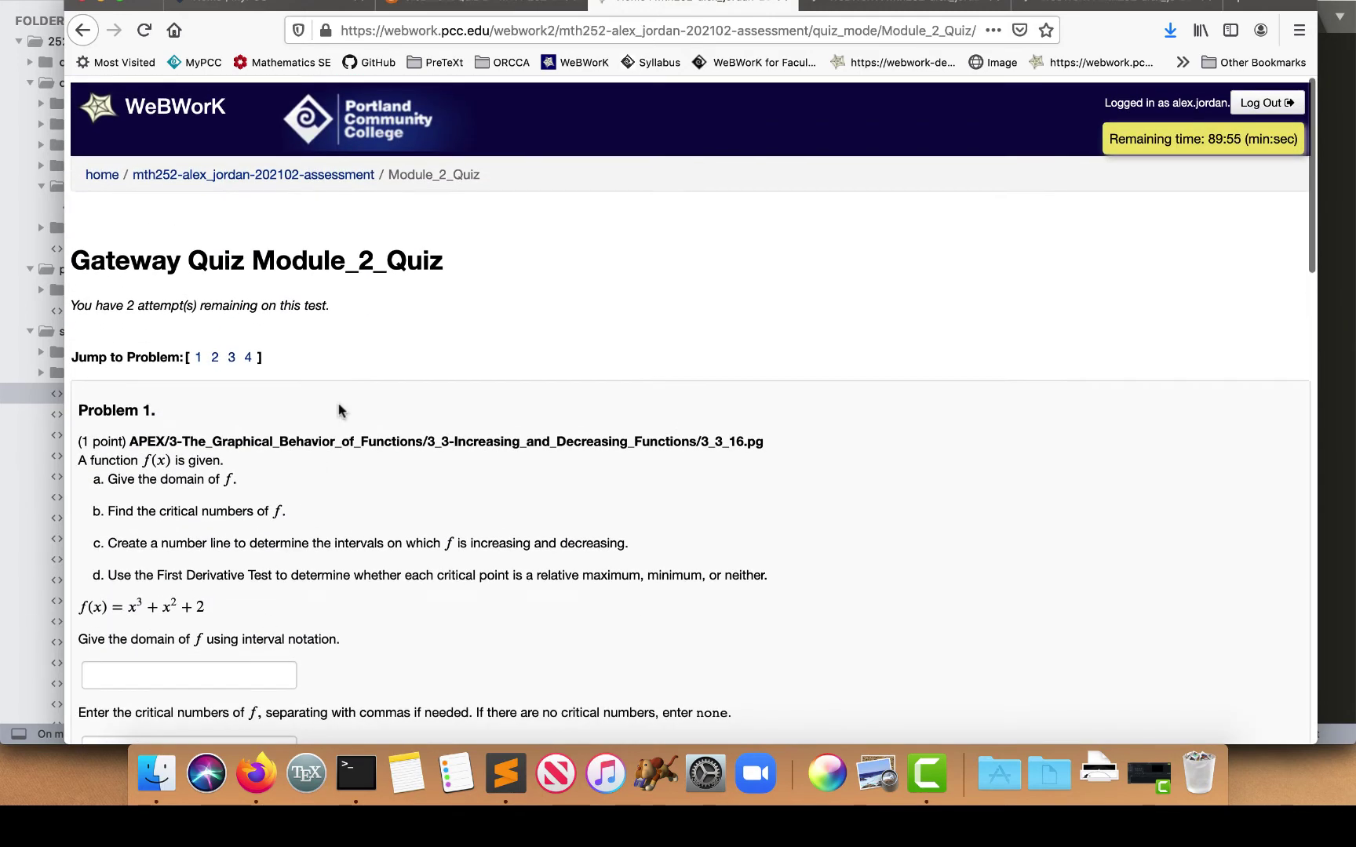
Go back to the assessment course's homework sets and check the entries for the Module 1 and Module 2 quizzes
left_click(314, 180)
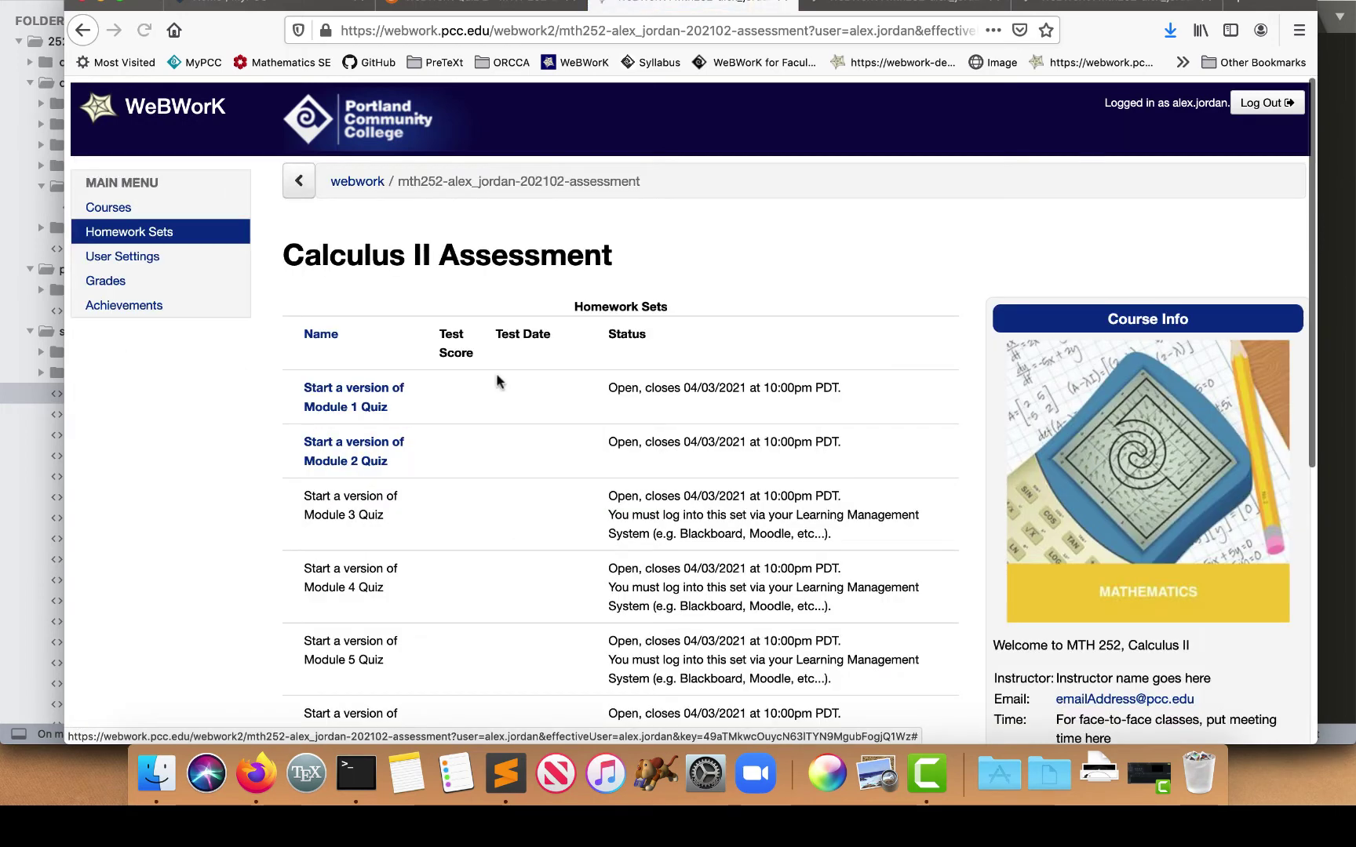
scroll(470, 353, "down", 5)
scroll(437, 355, "down", 5)
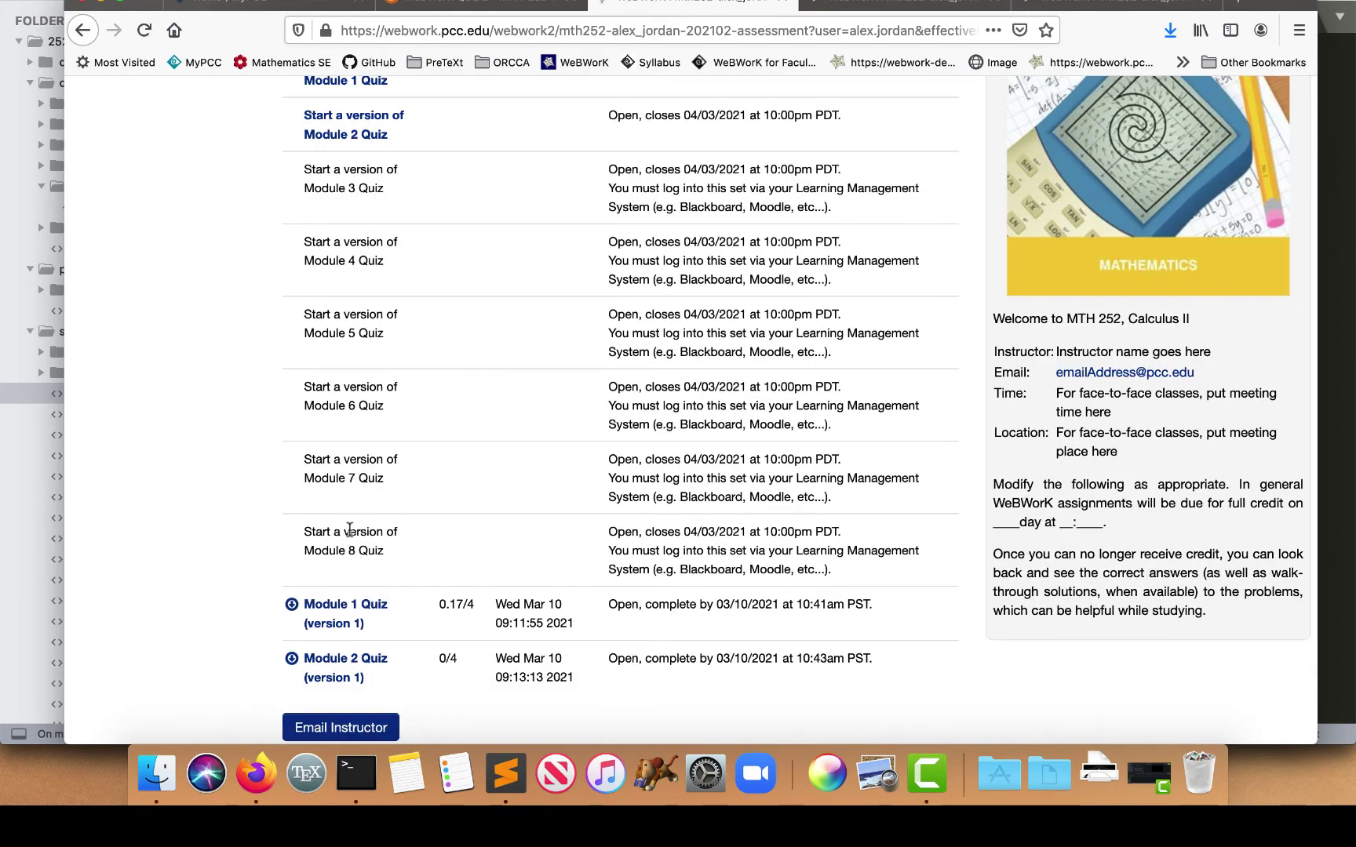
scroll(758, 308, "up", 5)
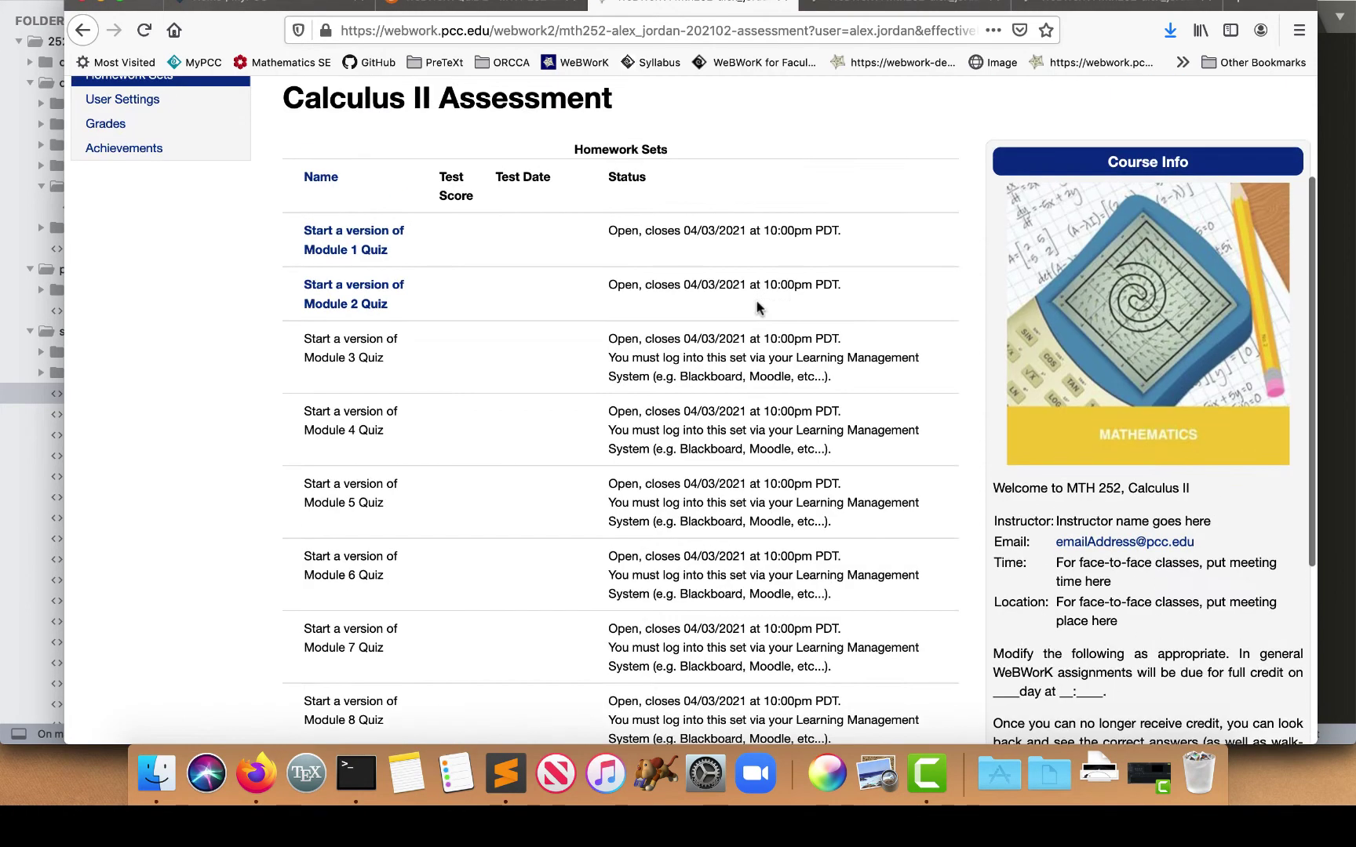
Return to the D2L course content and view the WeBWorK Quiz 2 item under Module 2
left_click(495, 7)
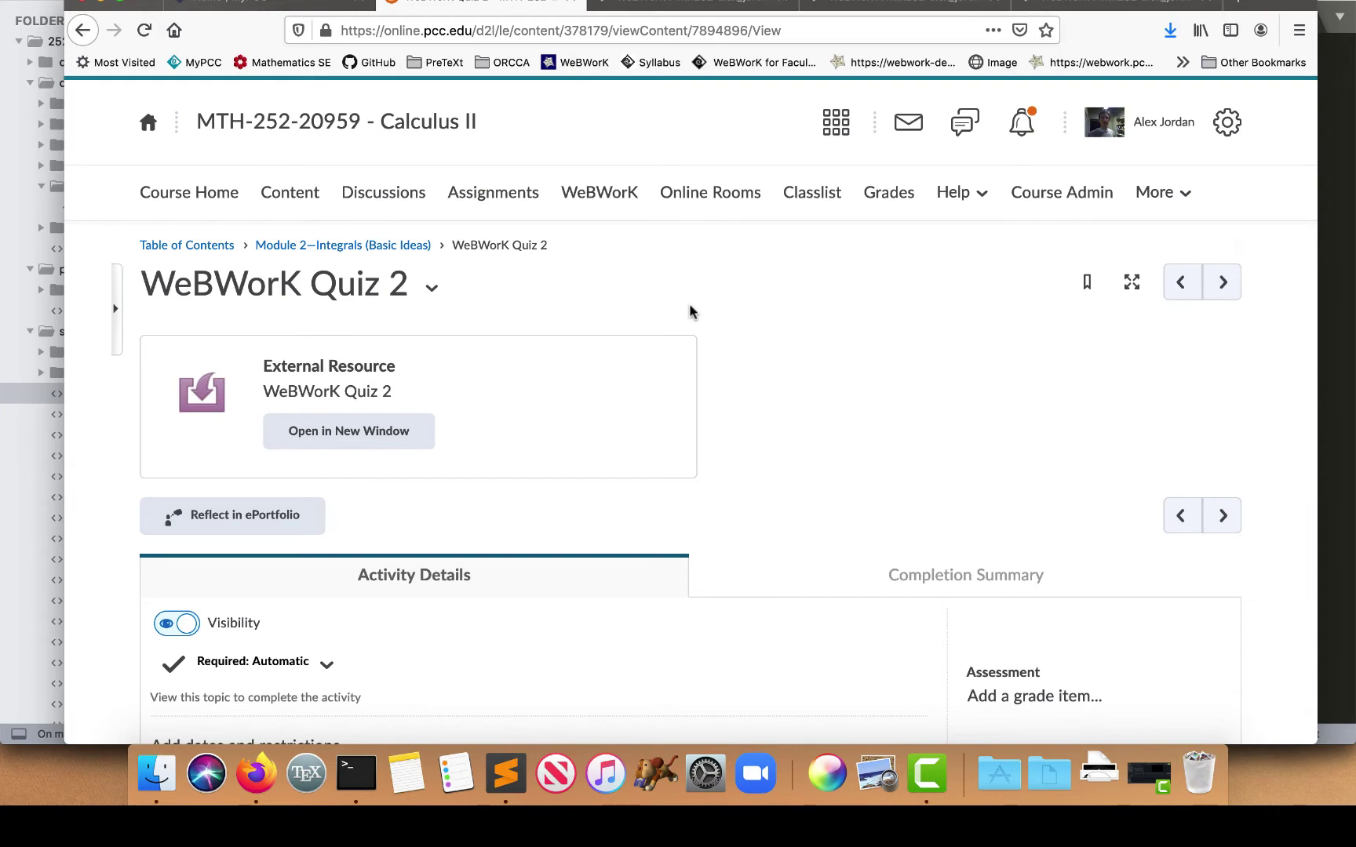
left_click(292, 195)
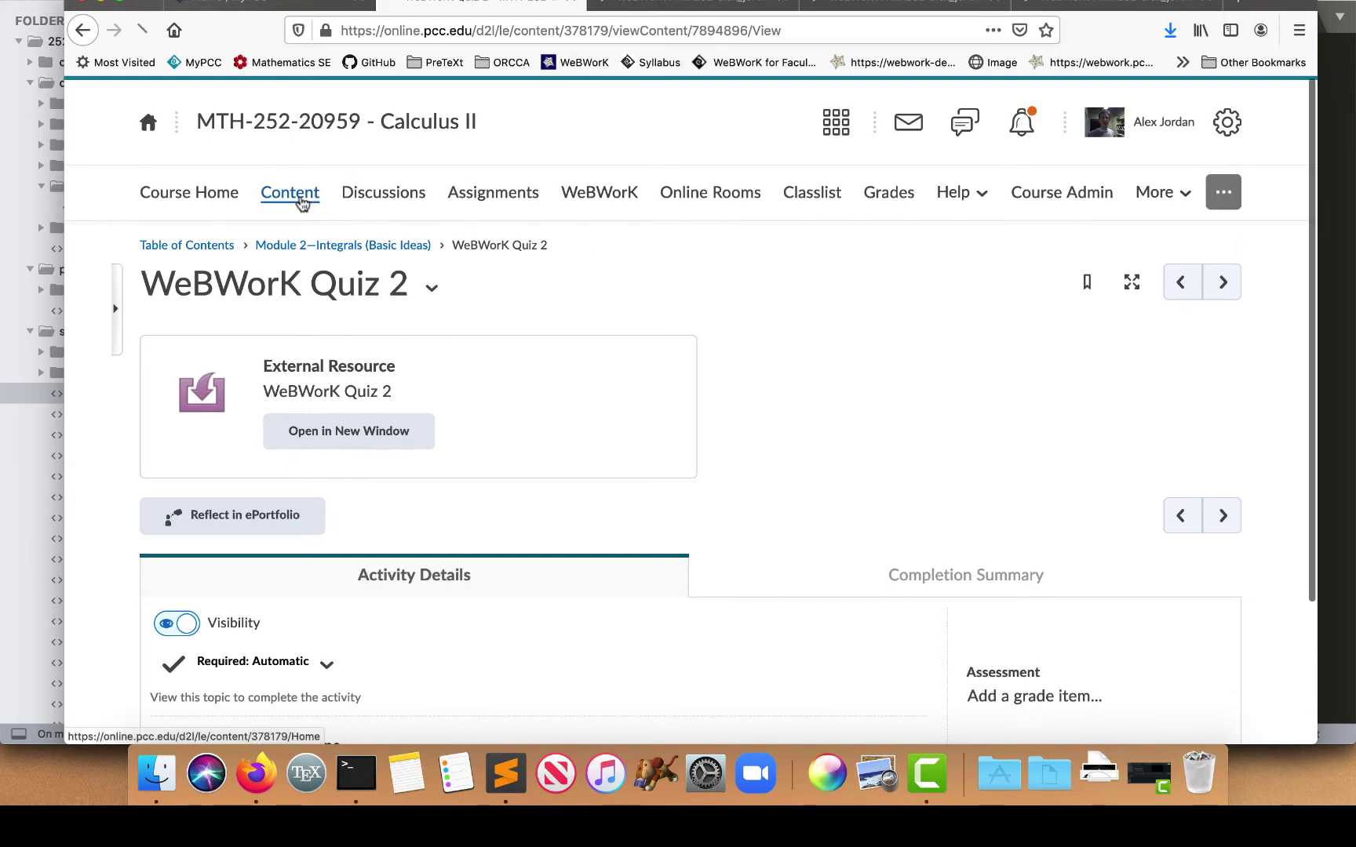
scroll(565, 470, "down", 2)
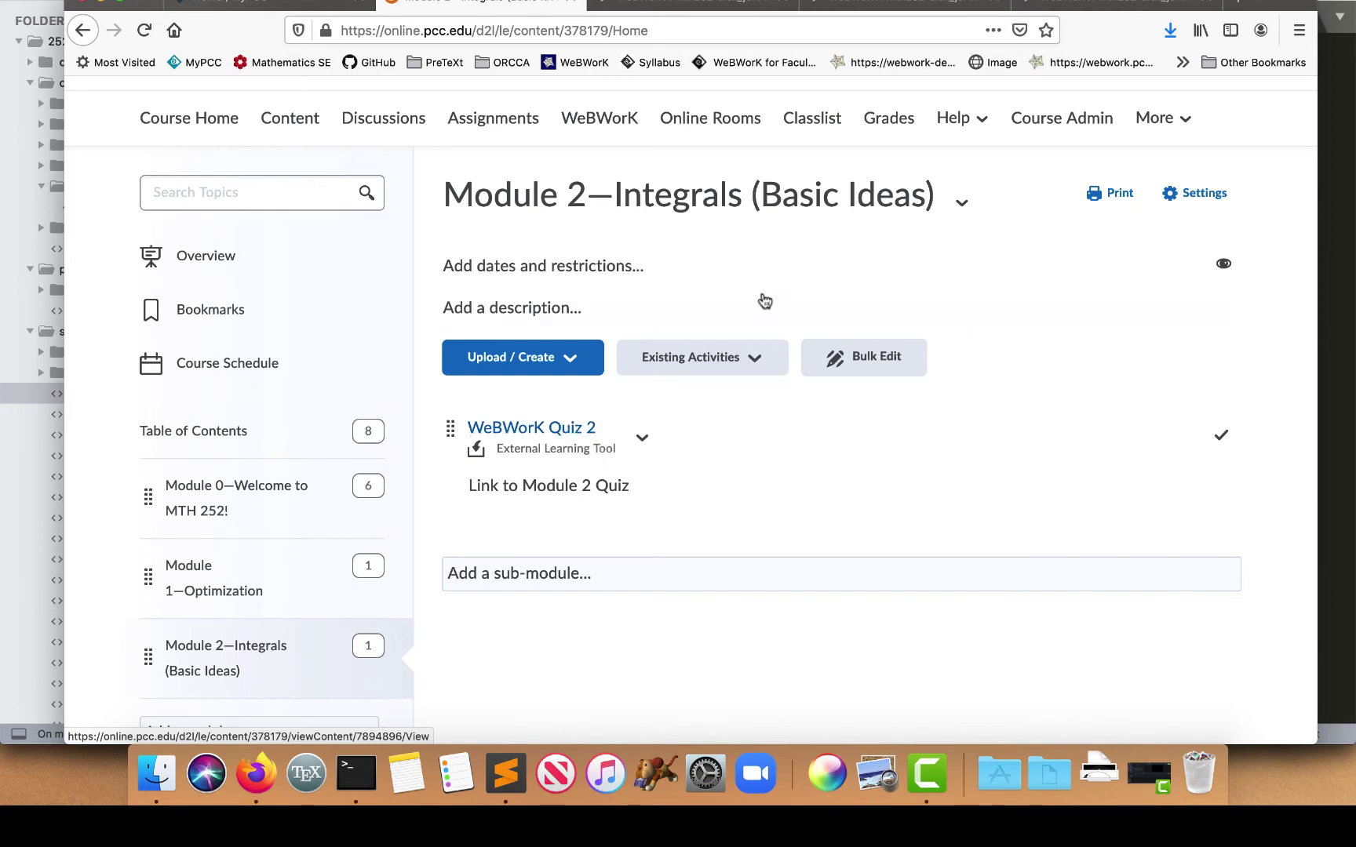
Open the course gradebook and examine the grade recorded in the WeBWorK Quiz 1 column
left_click(885, 126)
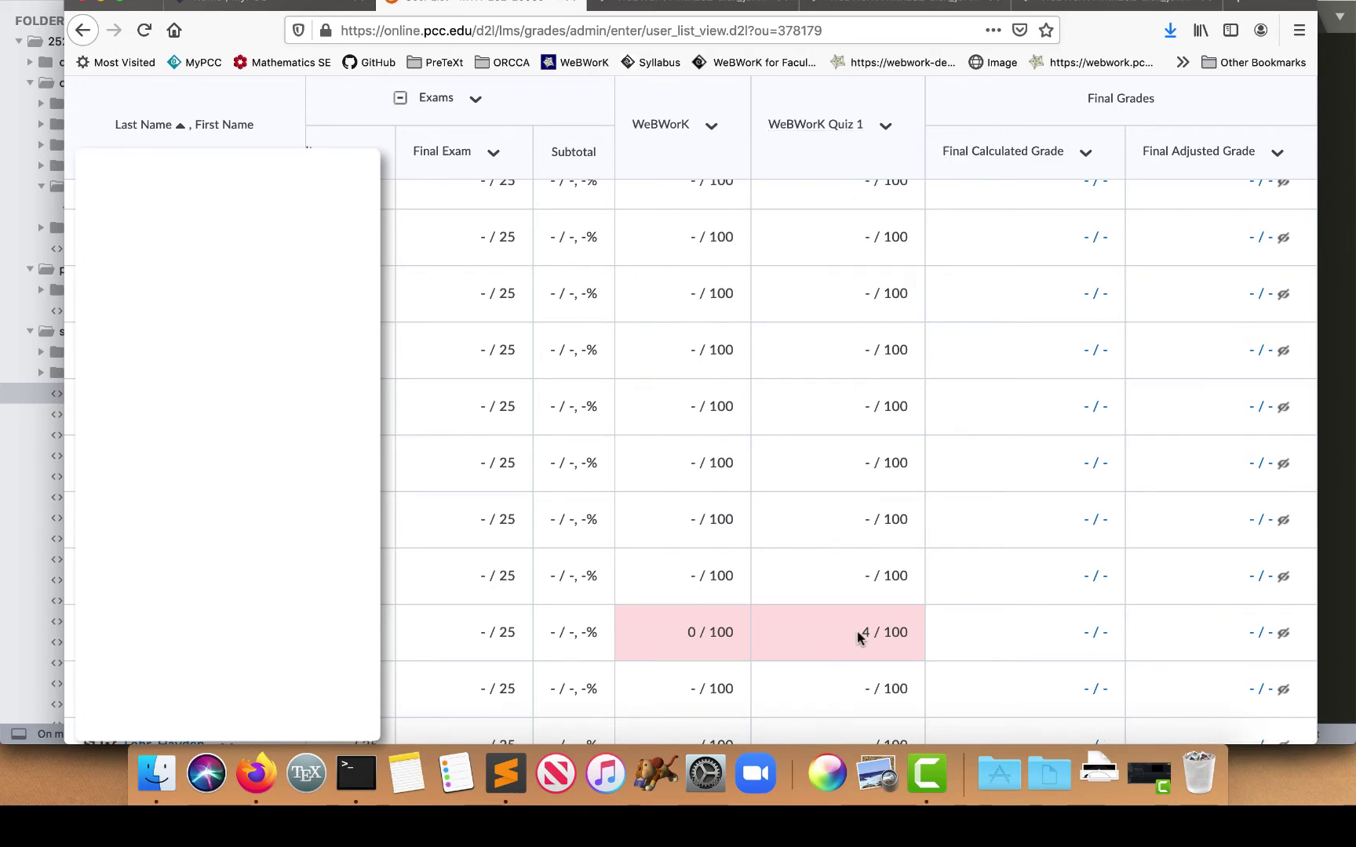
left_click_drag(866, 637, 902, 639)
scroll(874, 628, "down", 1)
scroll(880, 621, "up", 2)
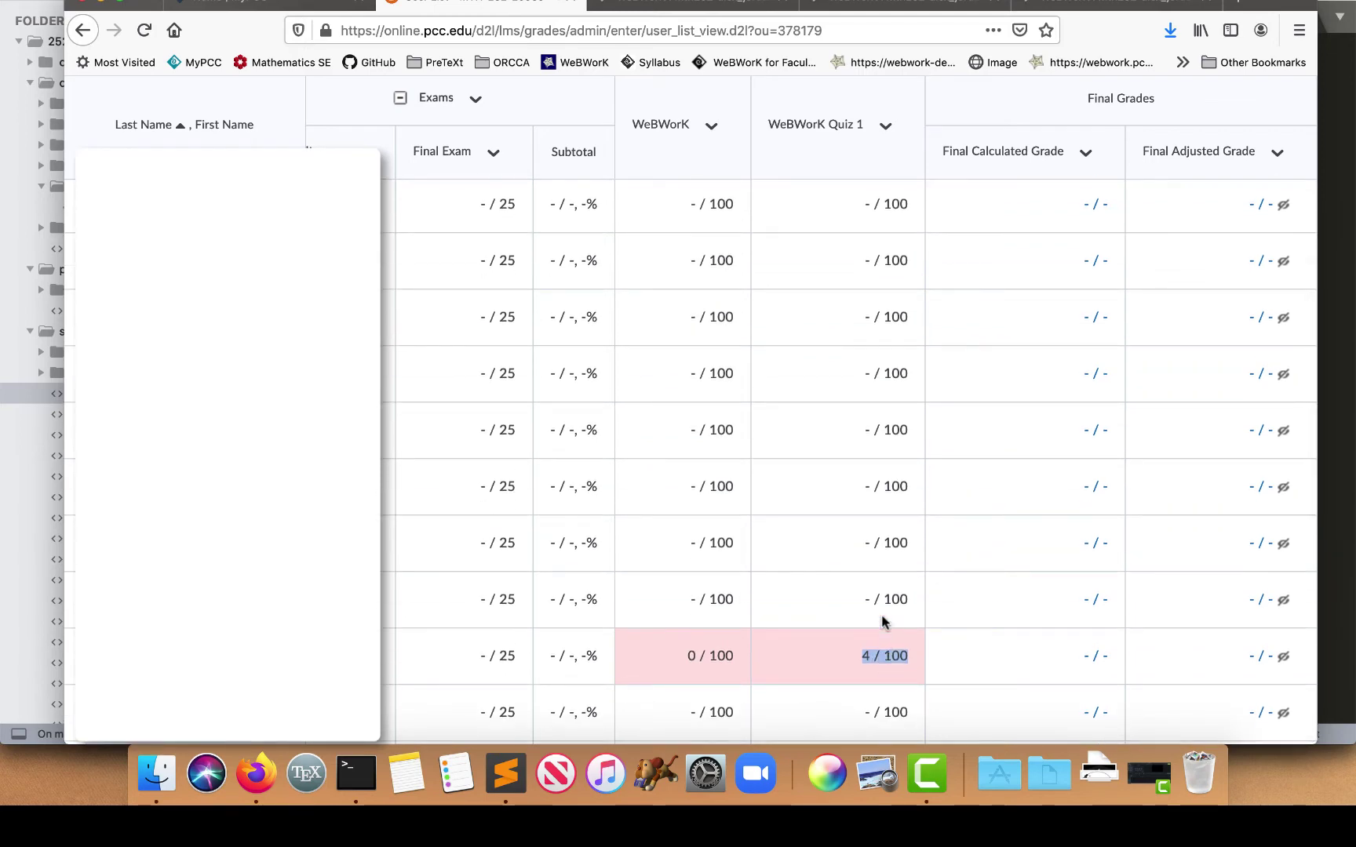
scroll(880, 621, "up", 6)
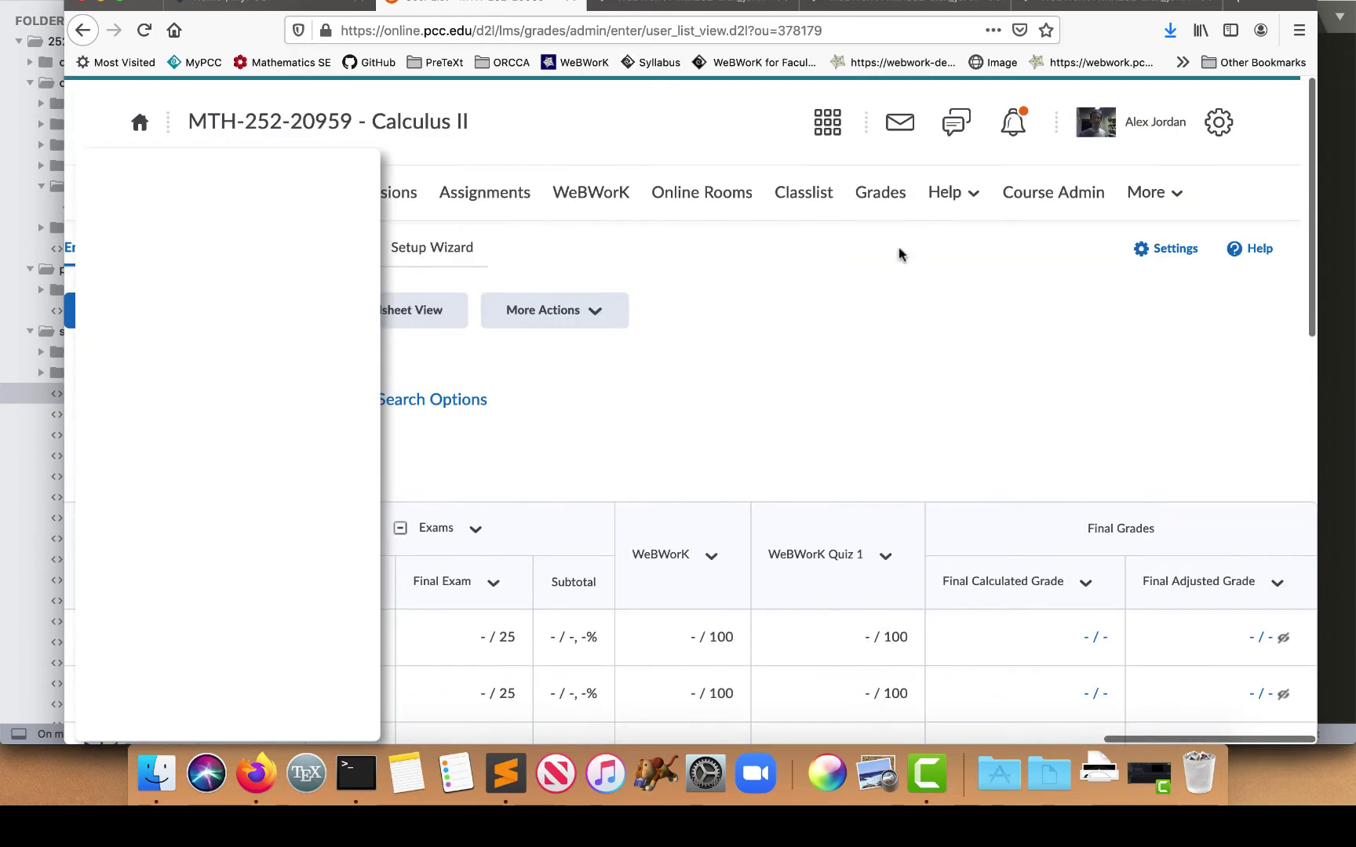
Switch to the assessment course's admin session, reload the Classlist Editor and examine the users list
left_click(793, 8)
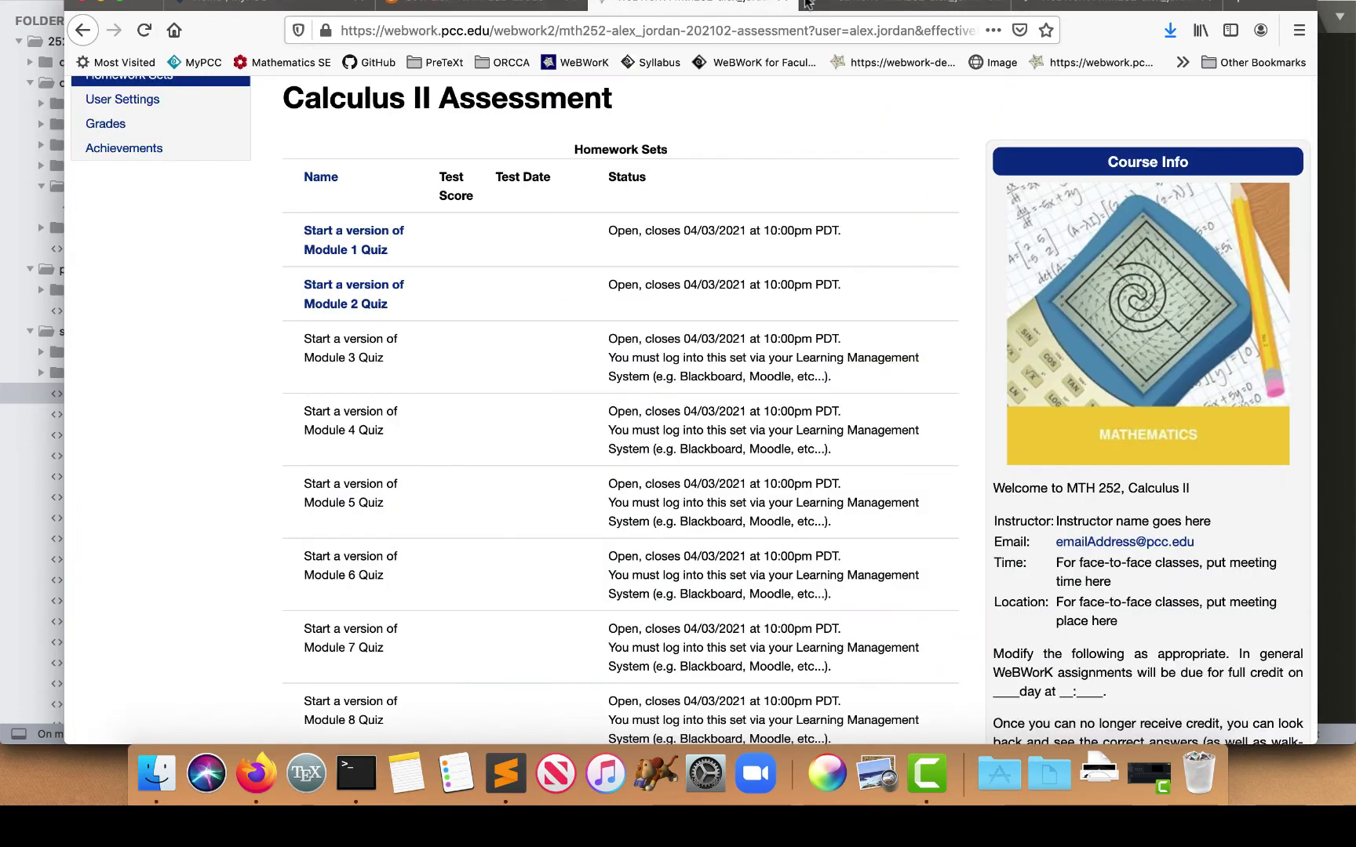
left_click(1100, 3)
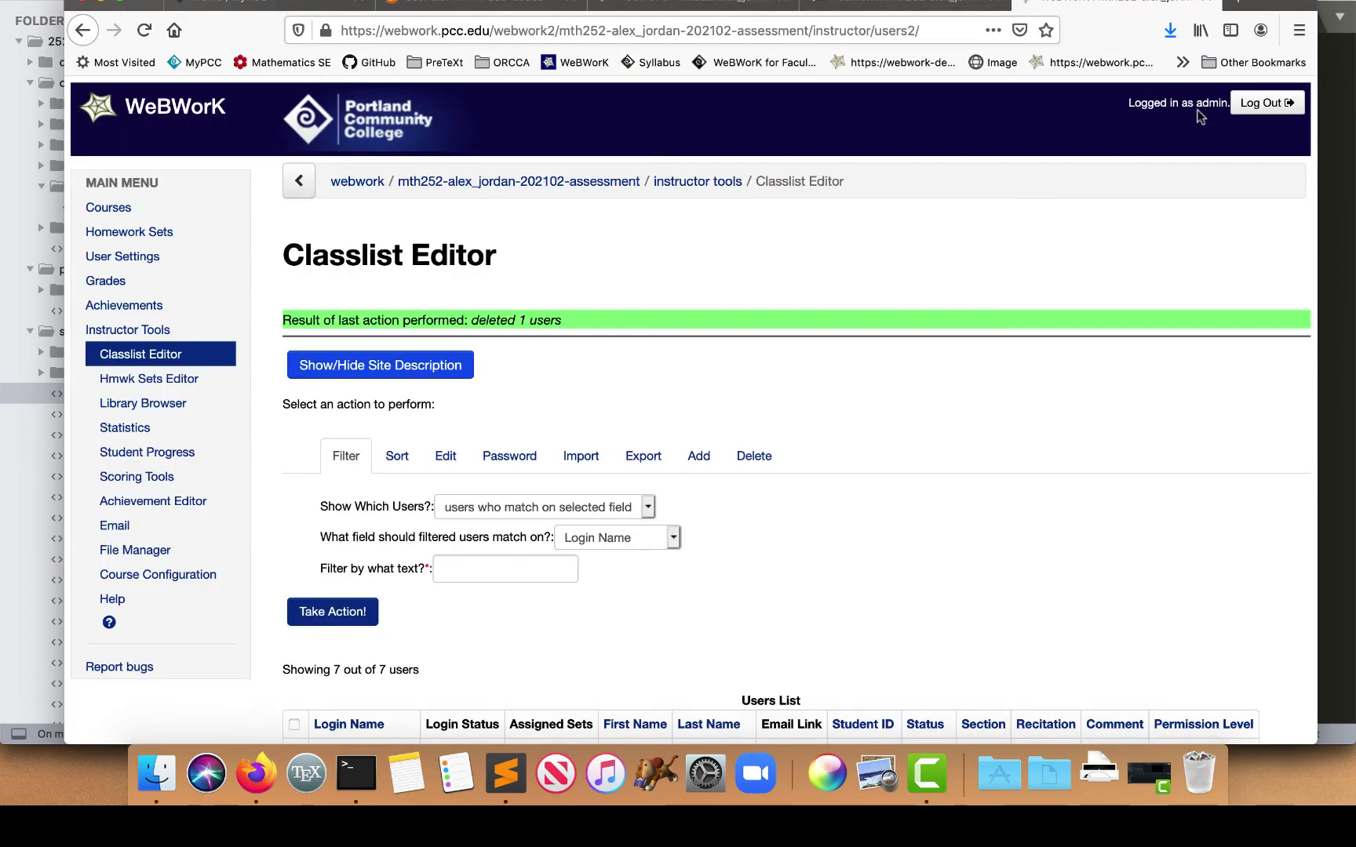
left_click(140, 354)
scroll(157, 314, "down", 5)
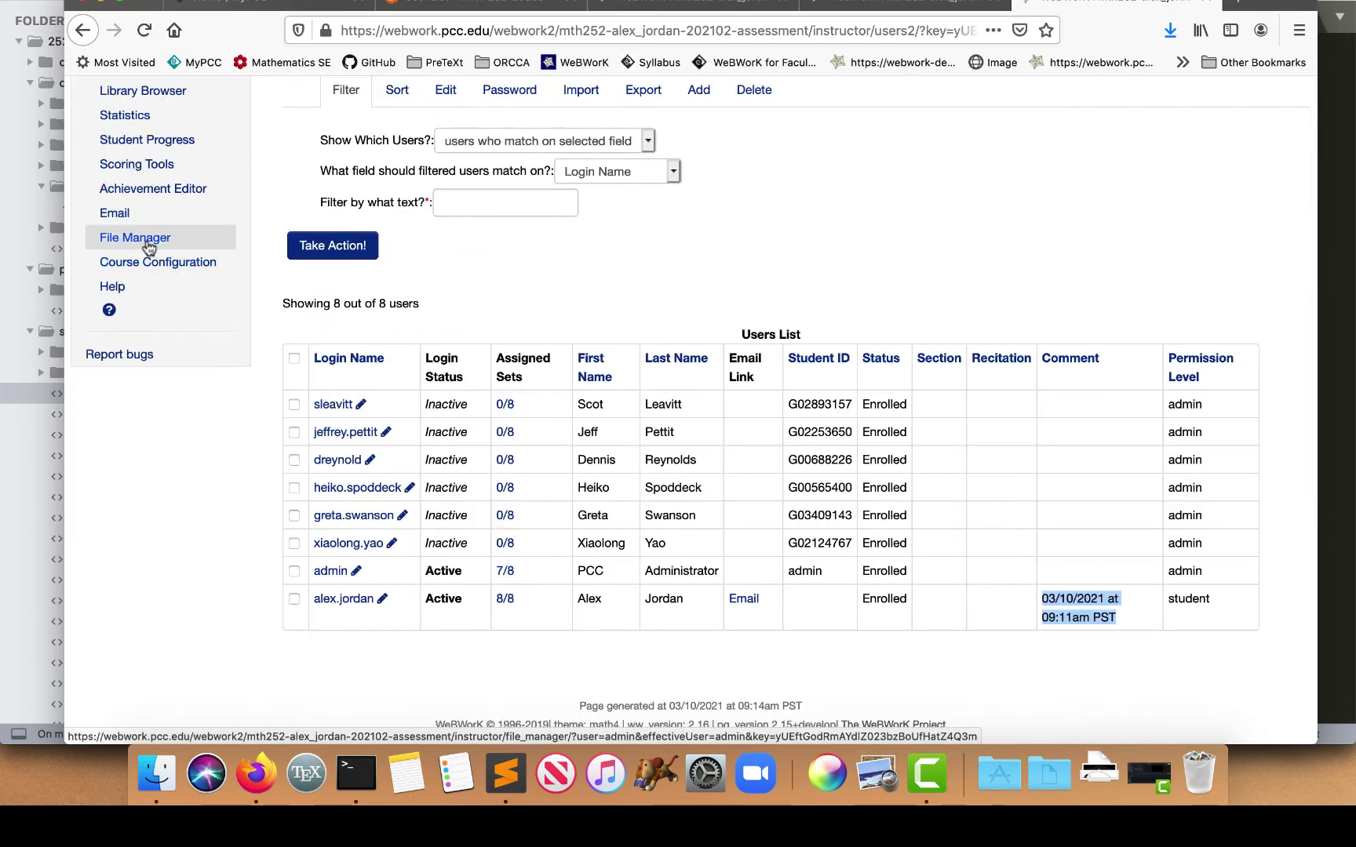
Open course.conf for editing from the assessment course's top-level folder in the File Manager
left_click(148, 247)
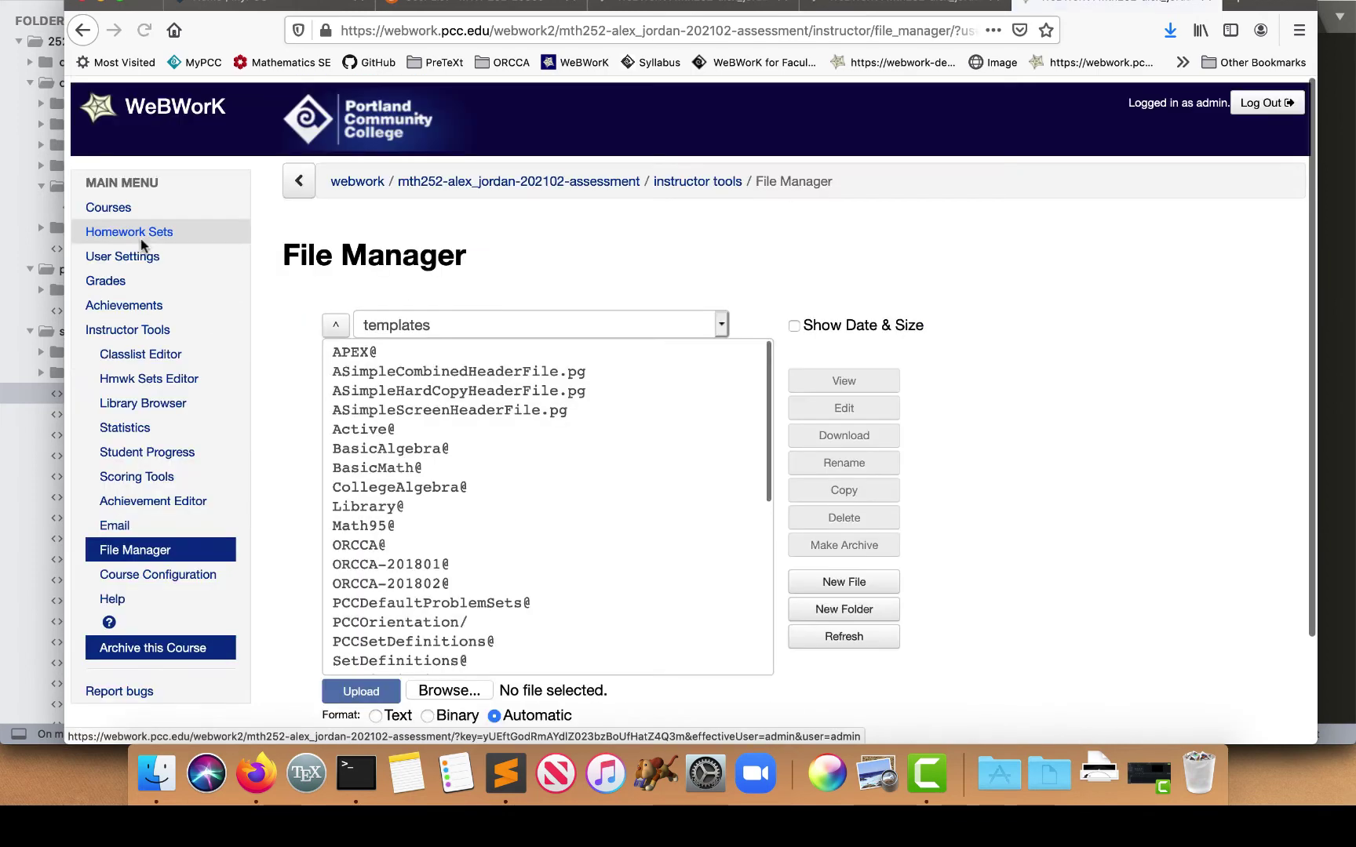
left_click(337, 328)
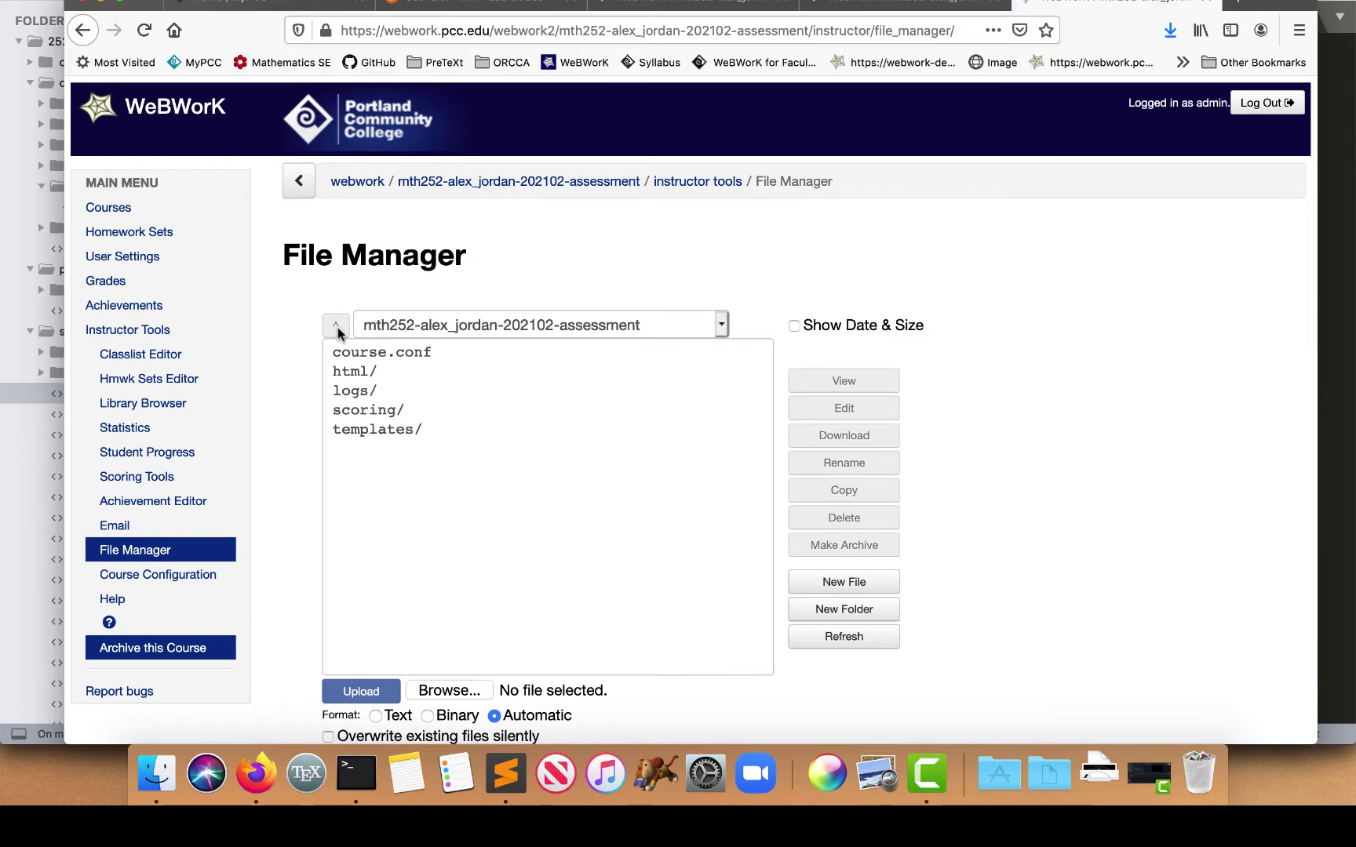
left_click(353, 357)
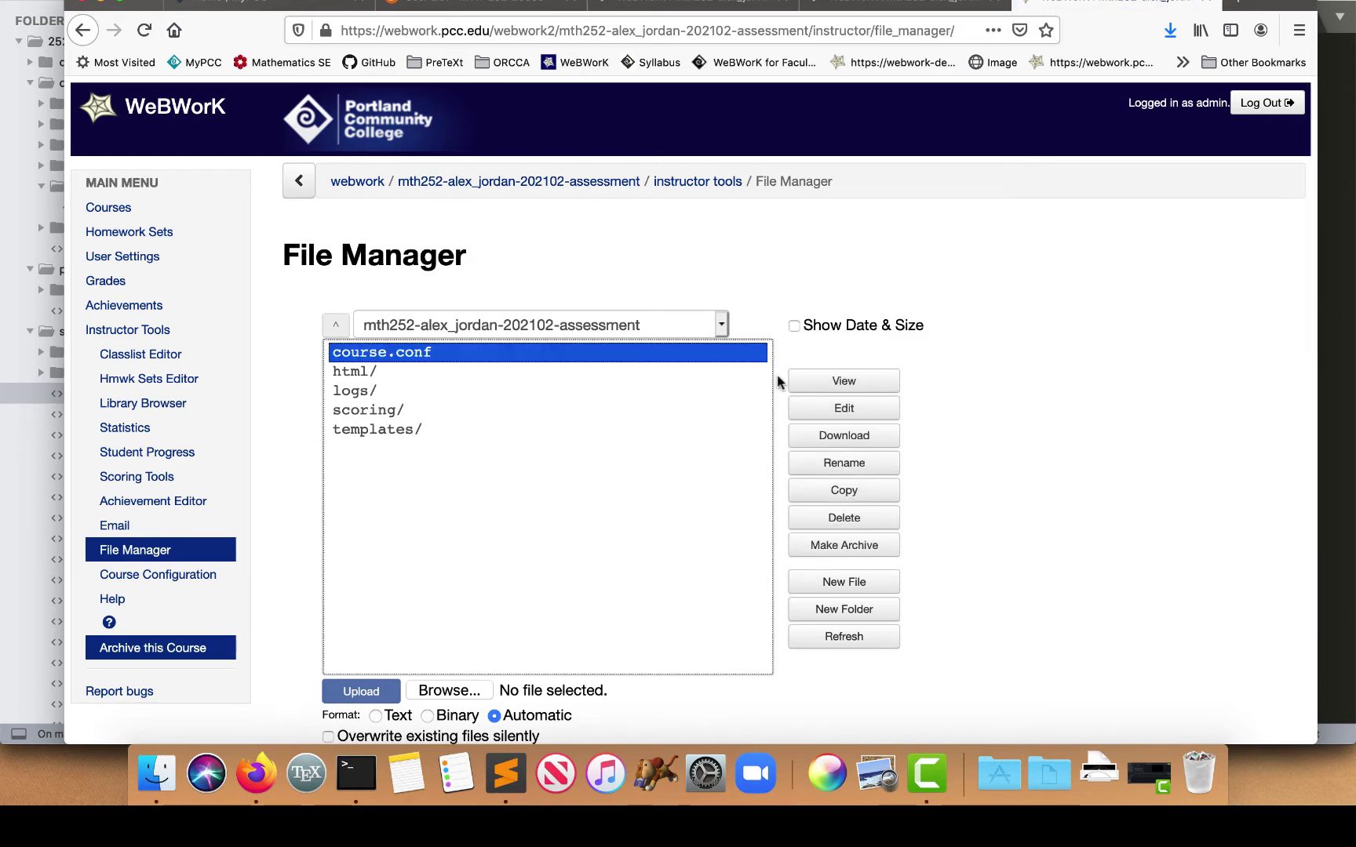
left_click(815, 408)
Find the $LTIGradeMode = "homework" line in course.conf and highlight it
scroll(588, 532, "down", 10)
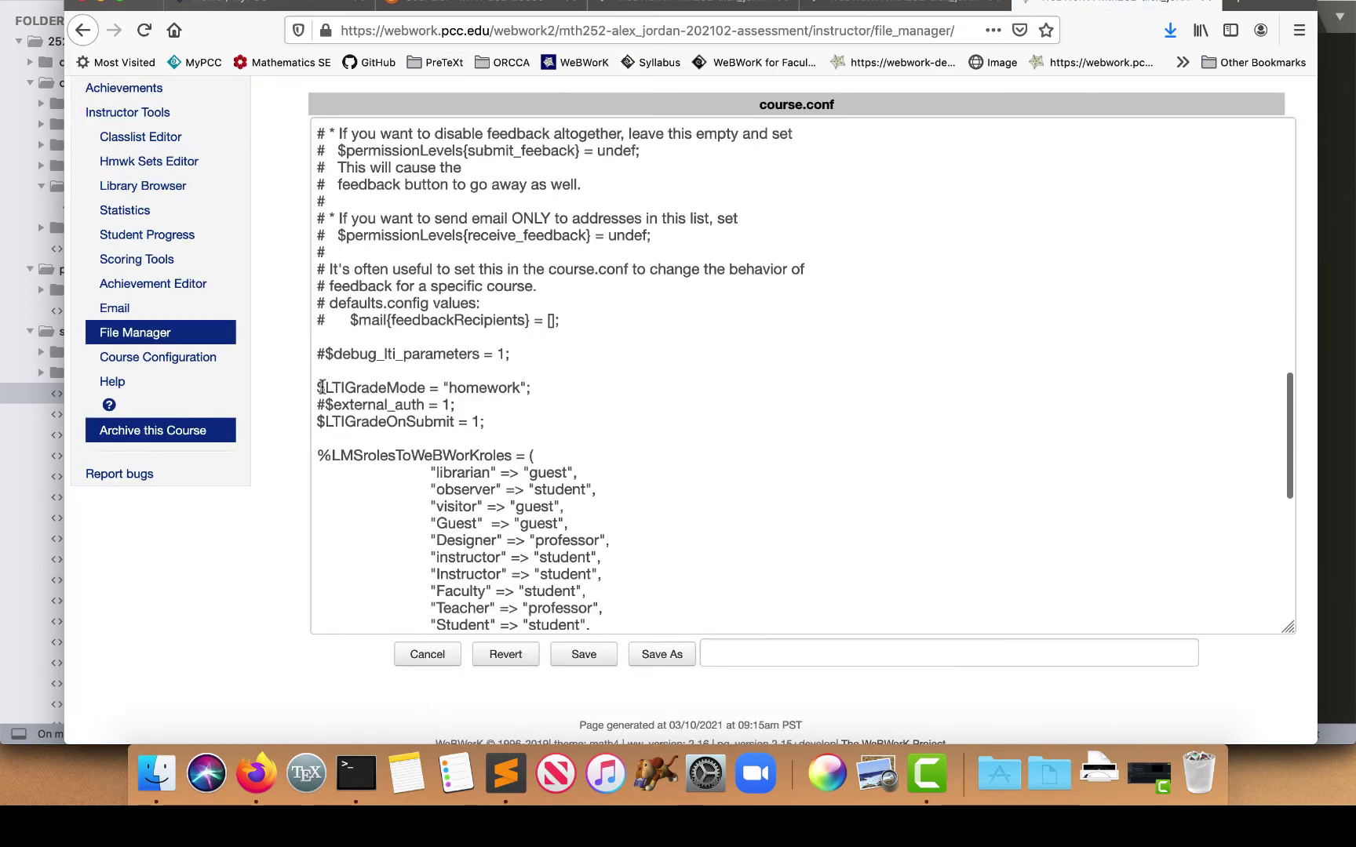
left_click_drag(320, 388, 540, 381)
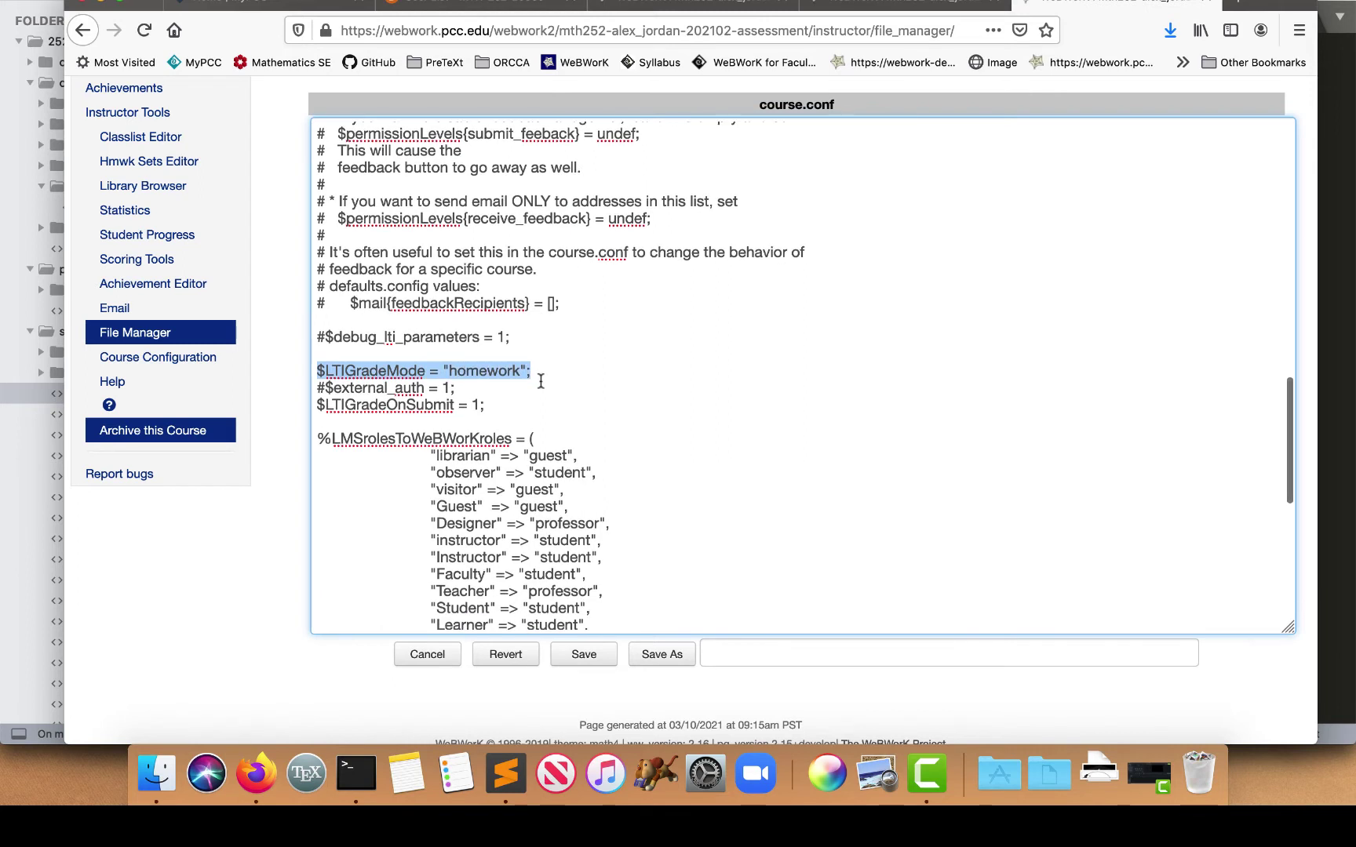
scroll(541, 382, "down", 1)
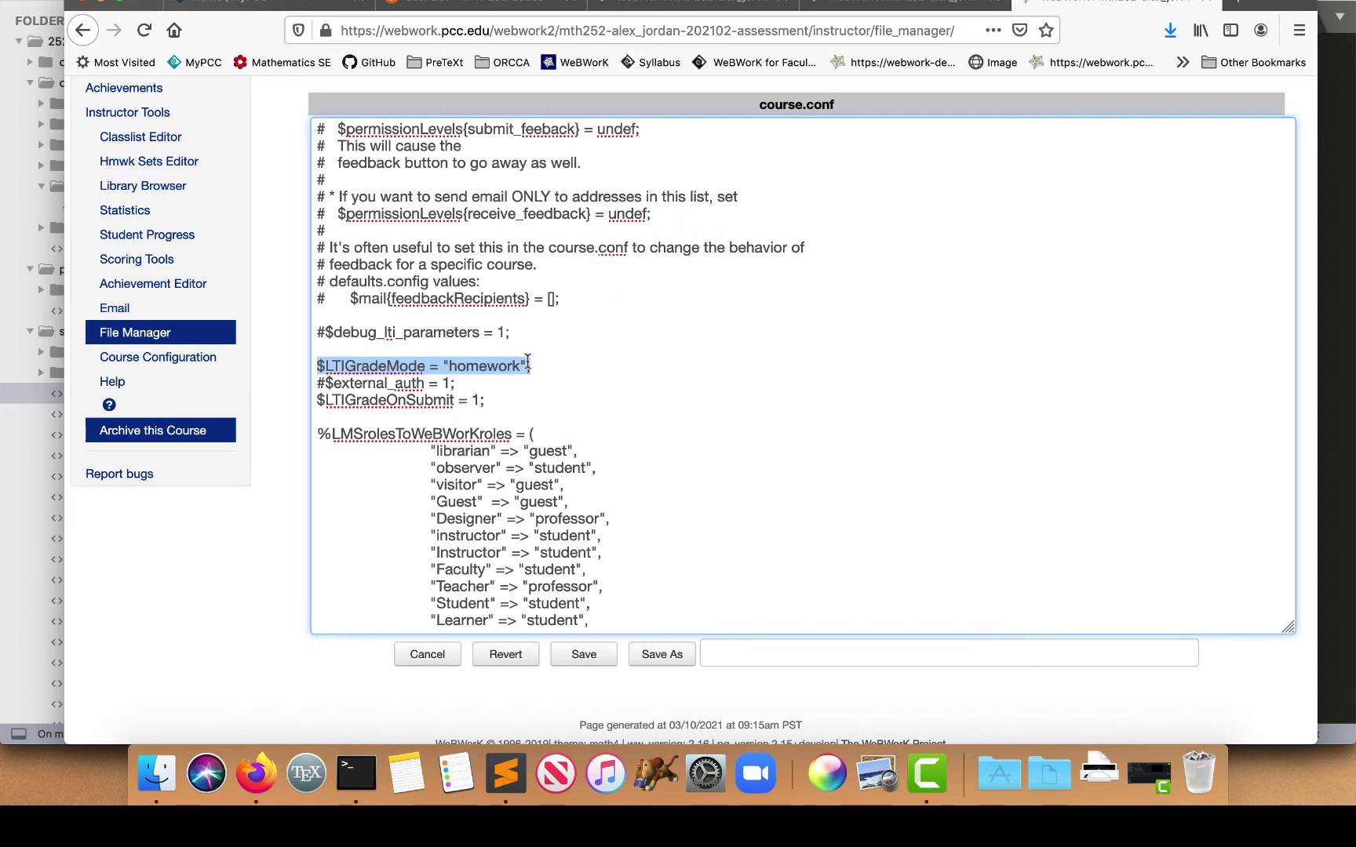
scroll(528, 363, "down", 1)
Return to the D2L course and view the WeBWorK quiz links under External Learning Tools in Course Administration
left_click(487, 4)
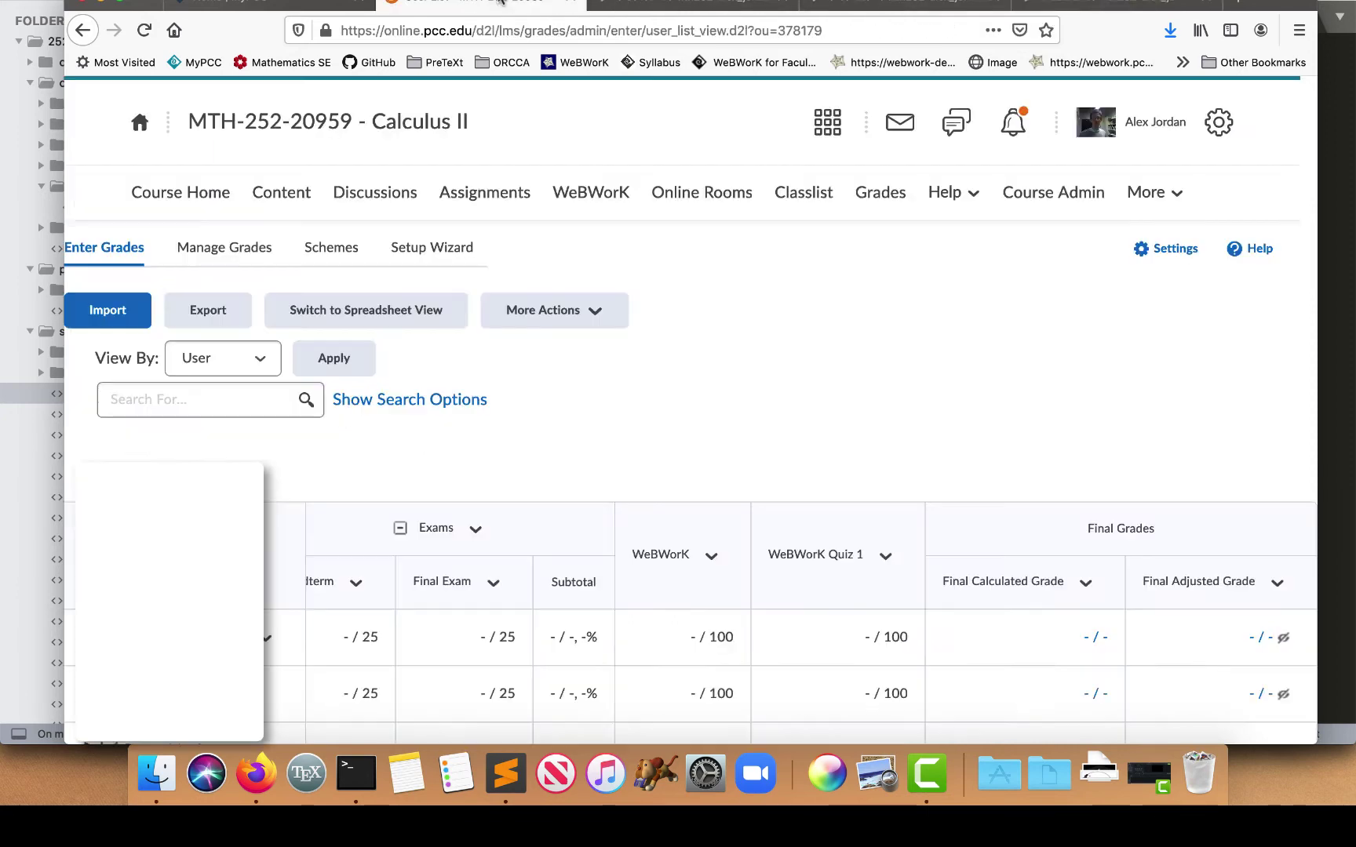
left_click(1075, 201)
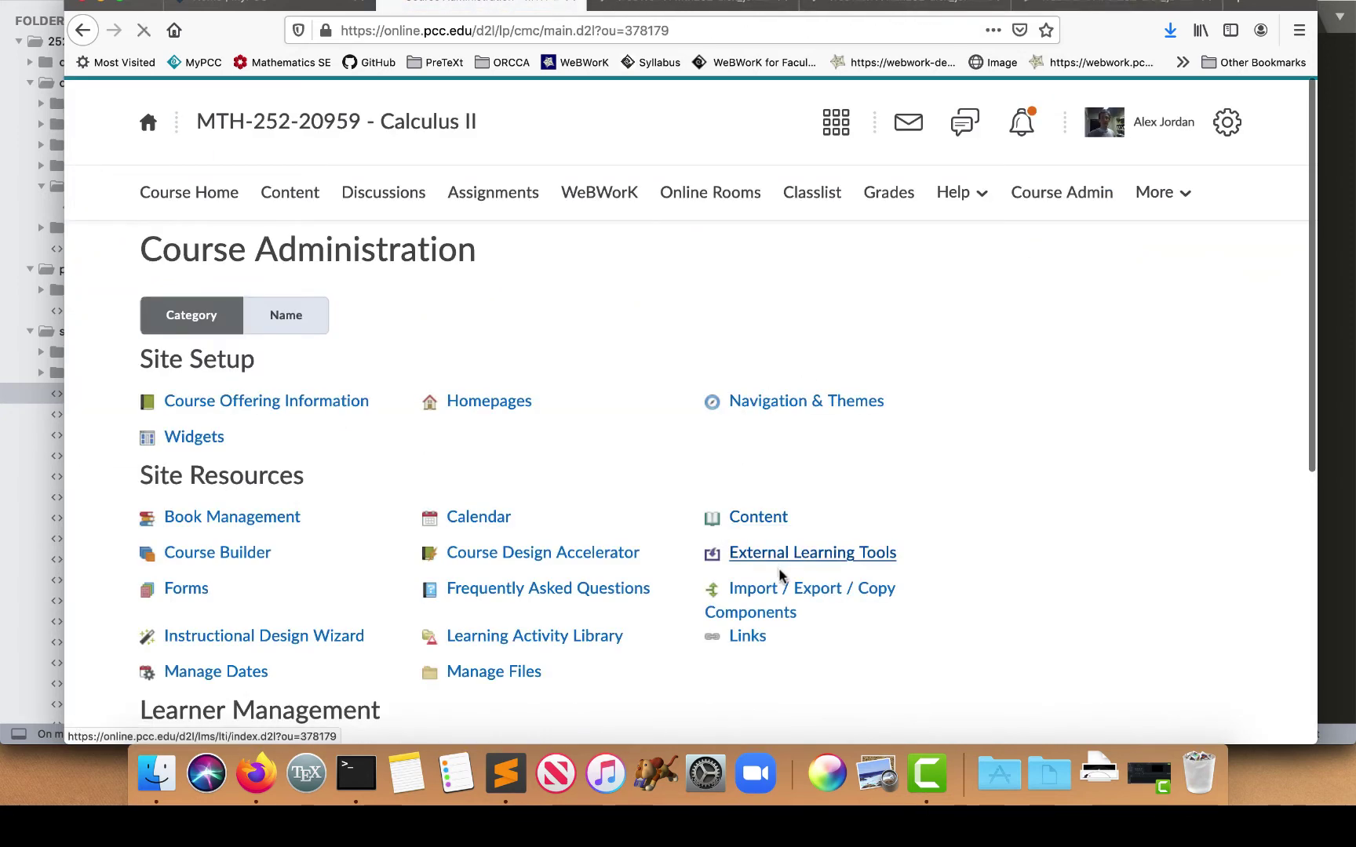
left_click(774, 559)
scroll(778, 569, "down", 10)
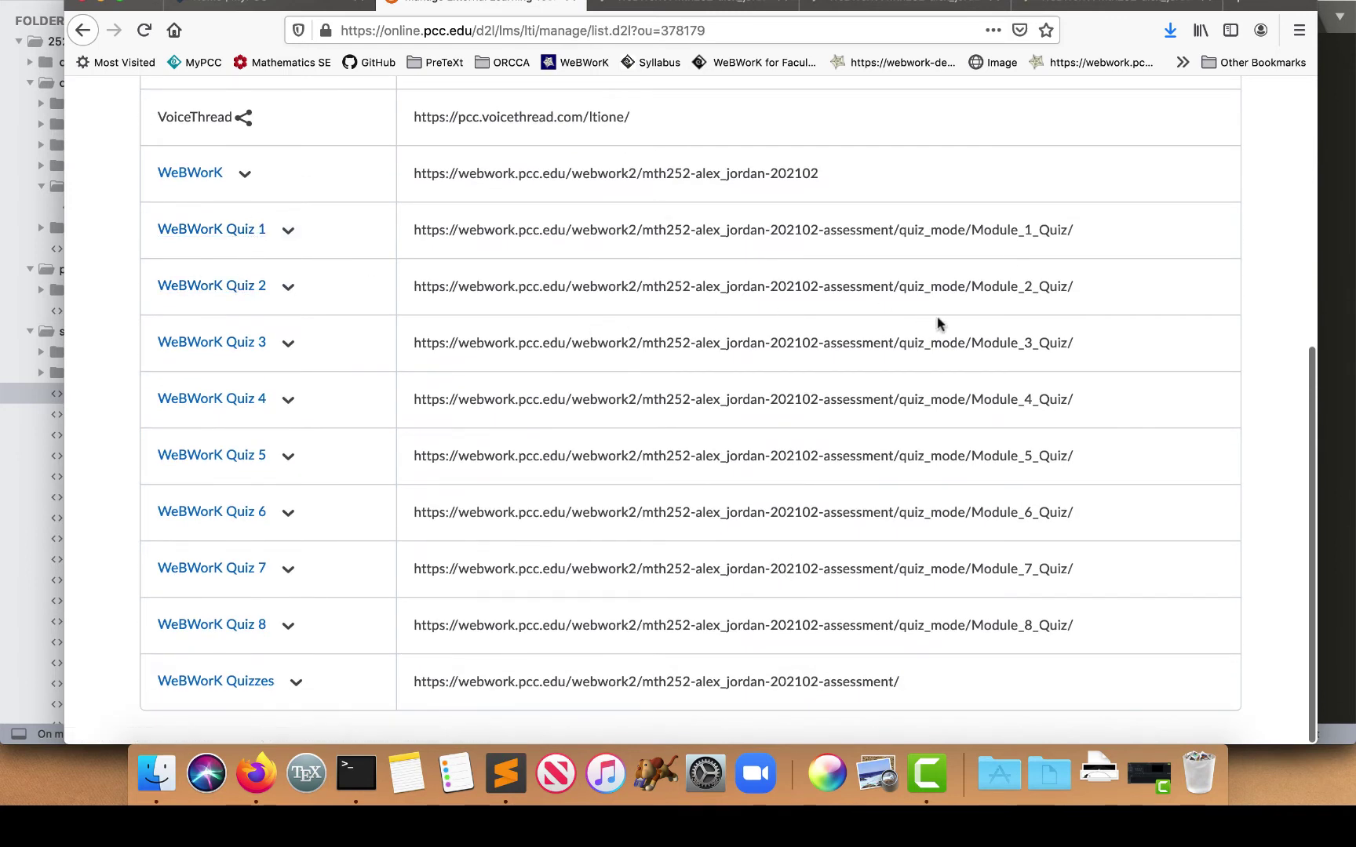
Highlight Module_2_Quiz in the WeBWorK Quiz 2 link's URL and compare it with the assessment course's set names
double_click(1024, 290)
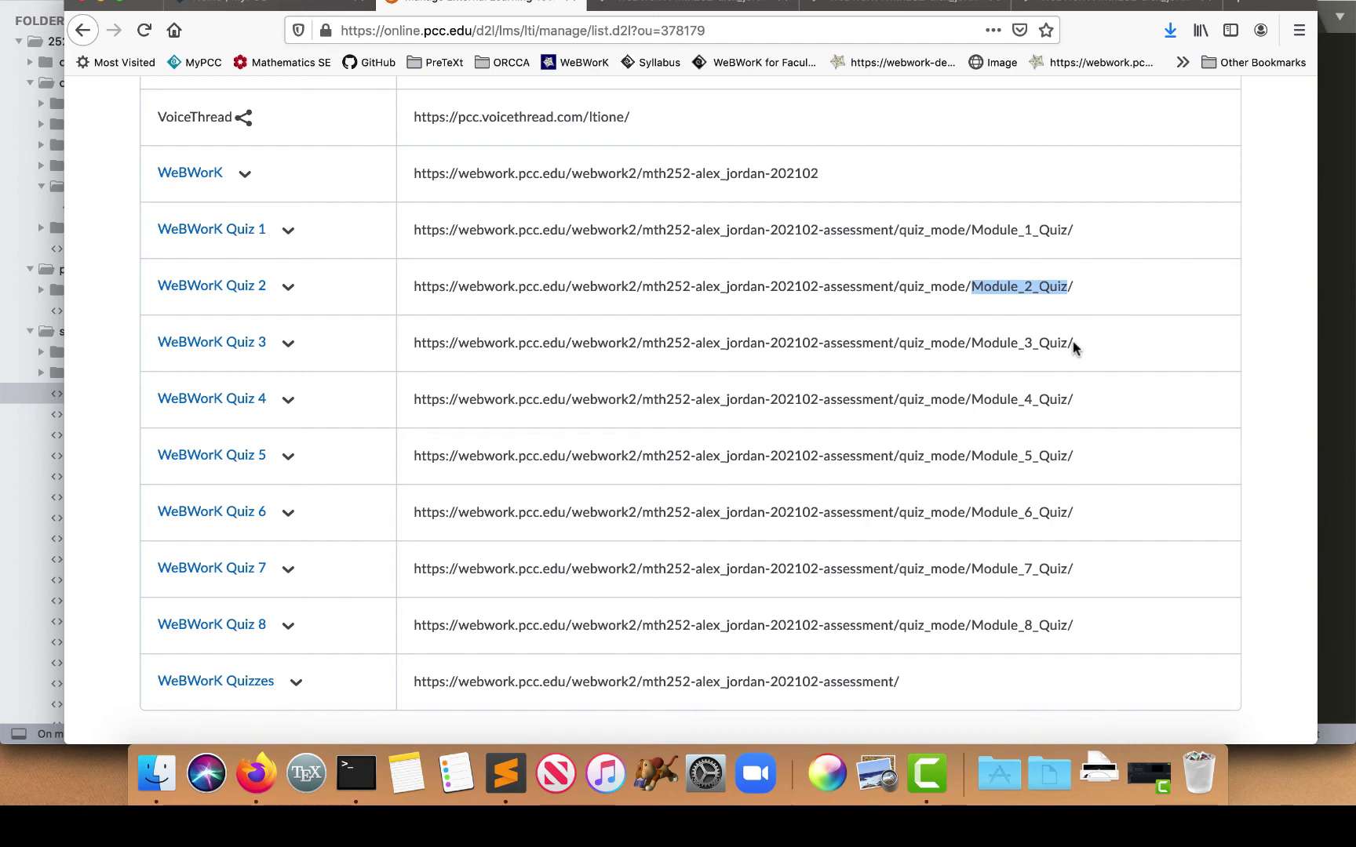
left_click(689, 14)
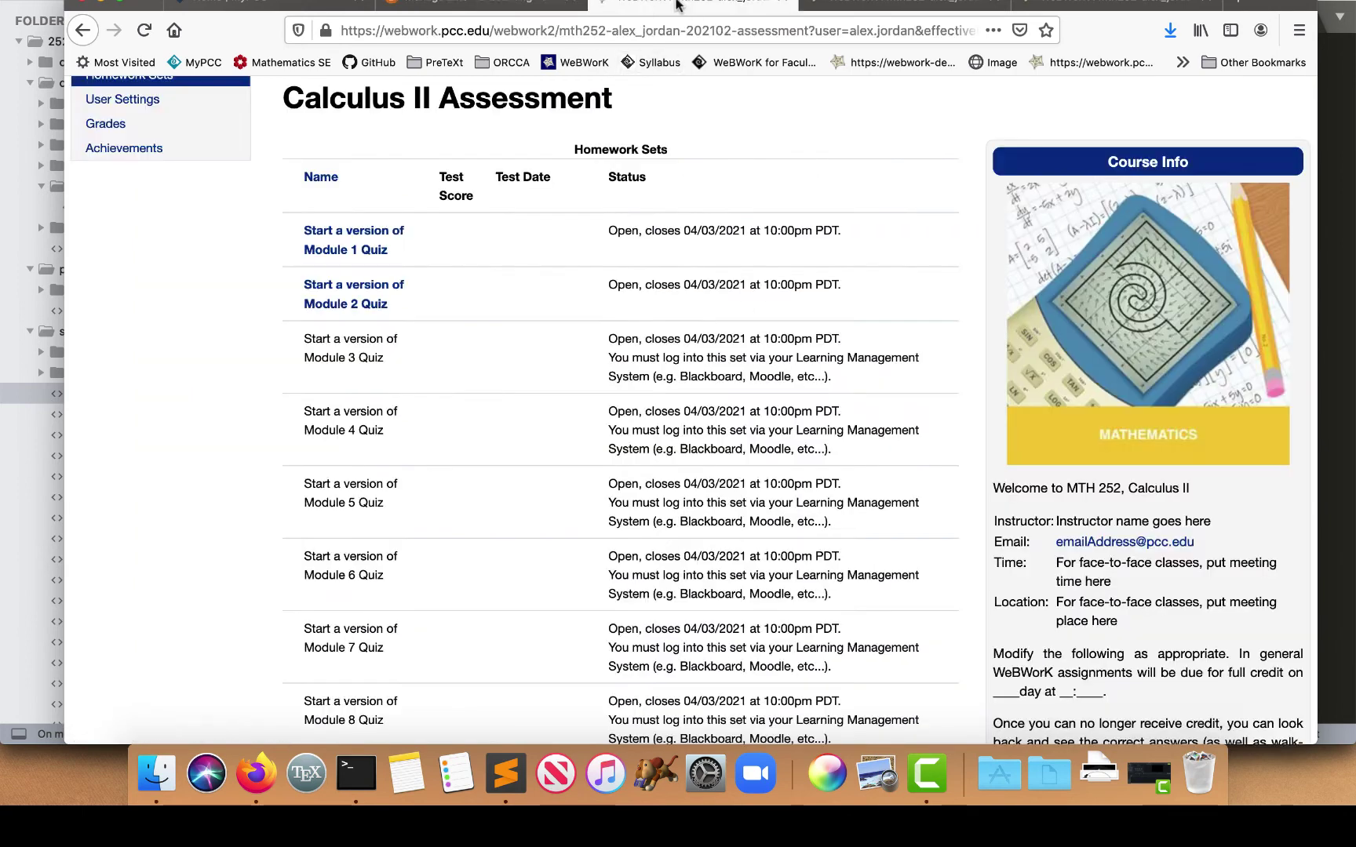
key("ctrl+shift+Tab")
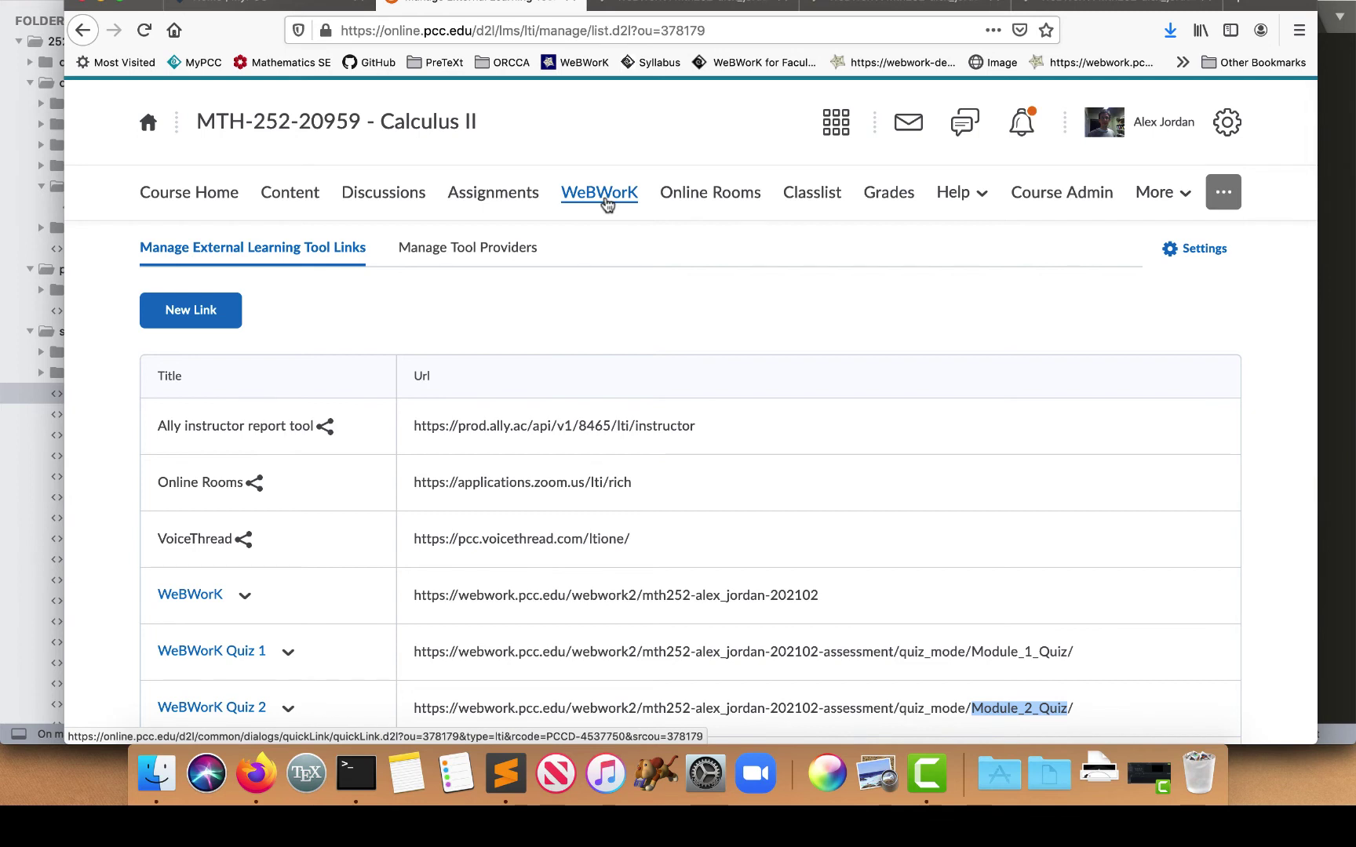
Launch the main WeBWorK course from the D2L course and inspect its web address and homework sets
left_click(604, 198)
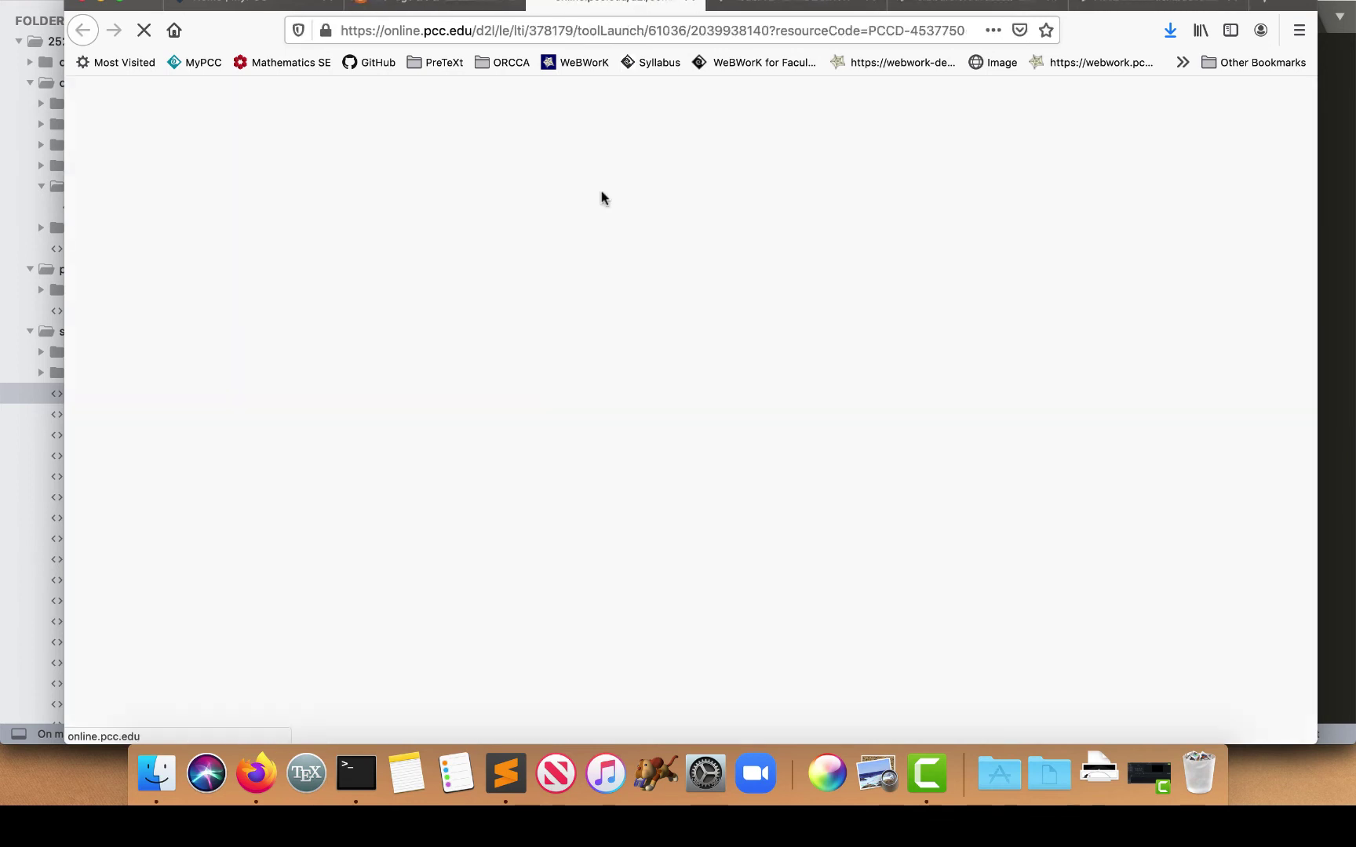
left_click(646, 29)
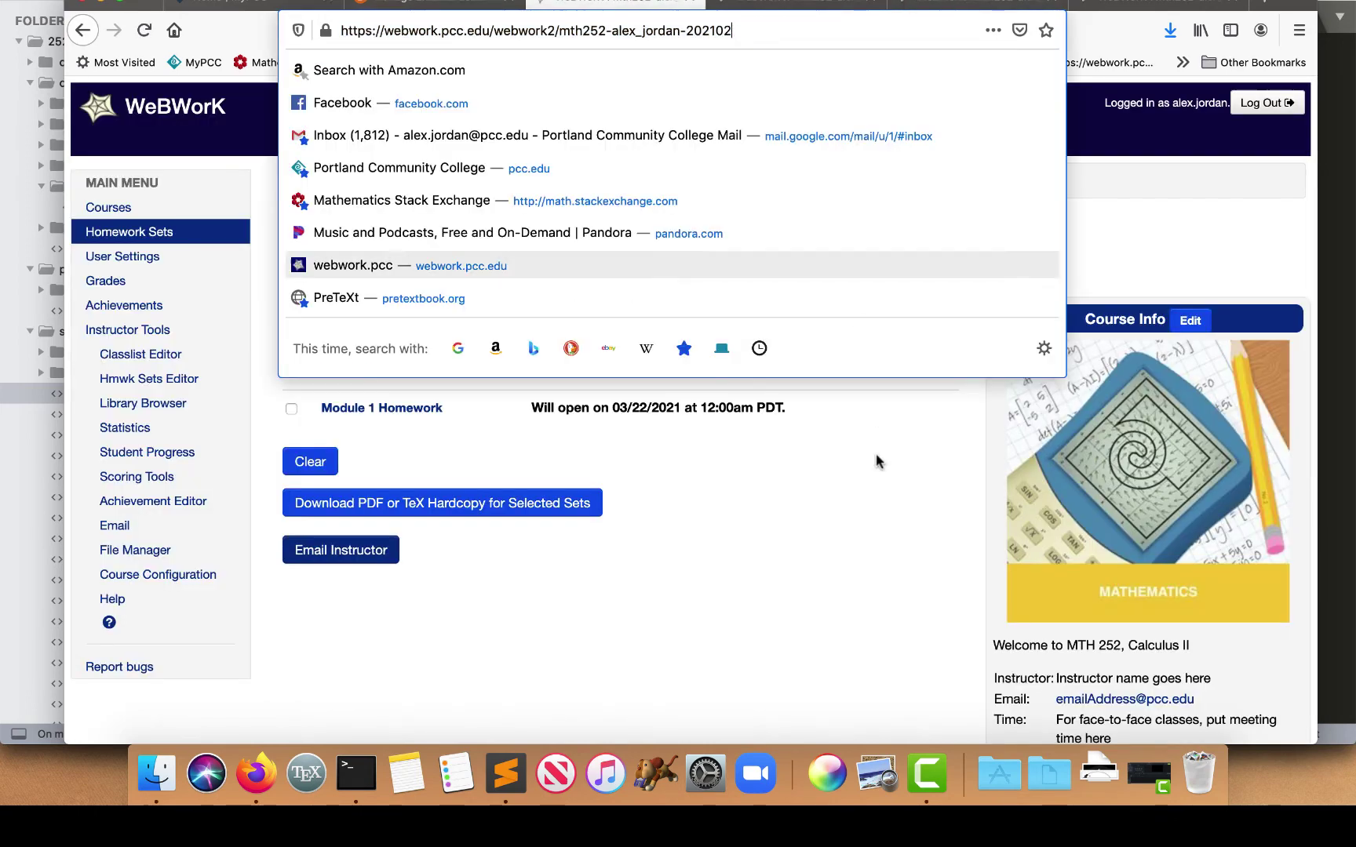
left_click(875, 494)
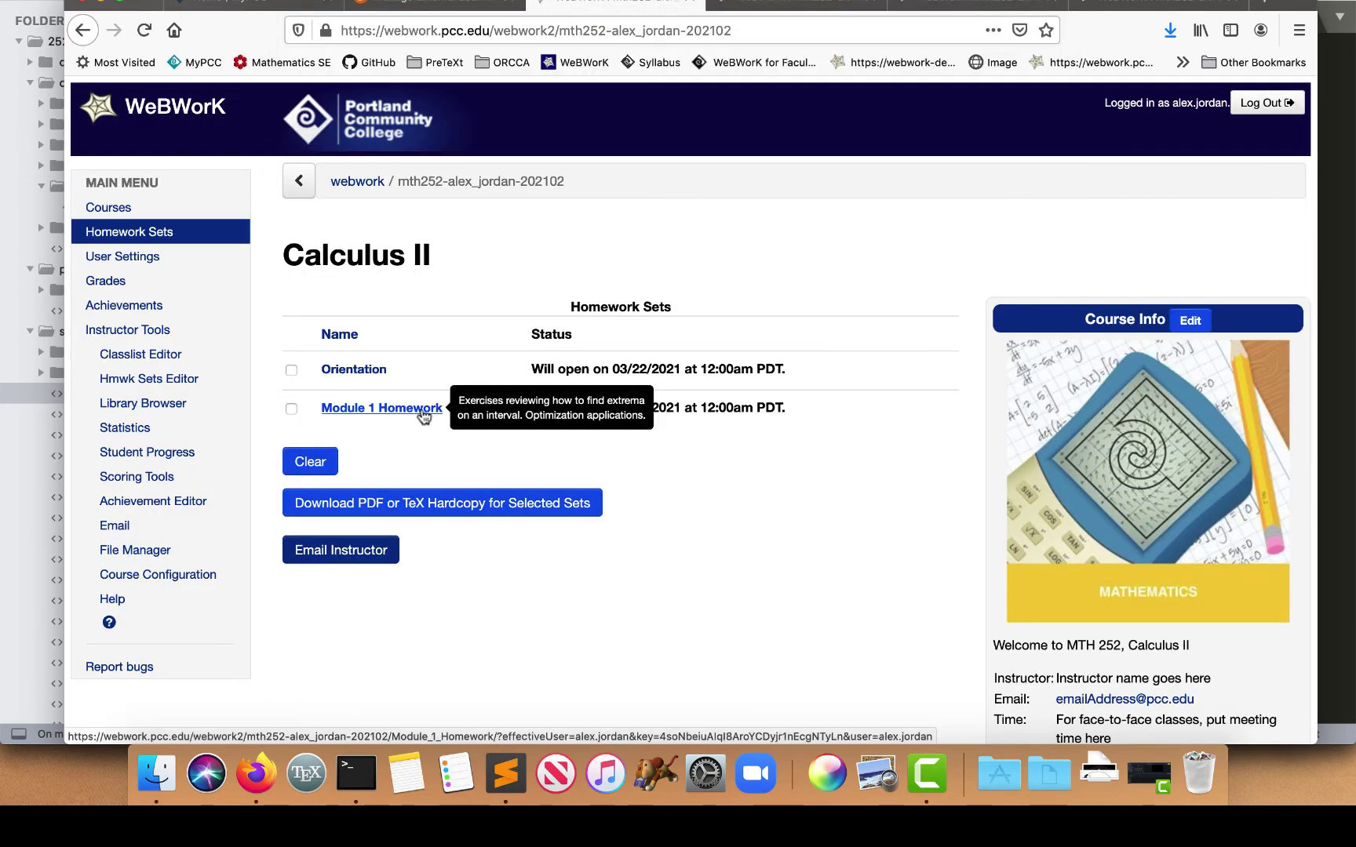